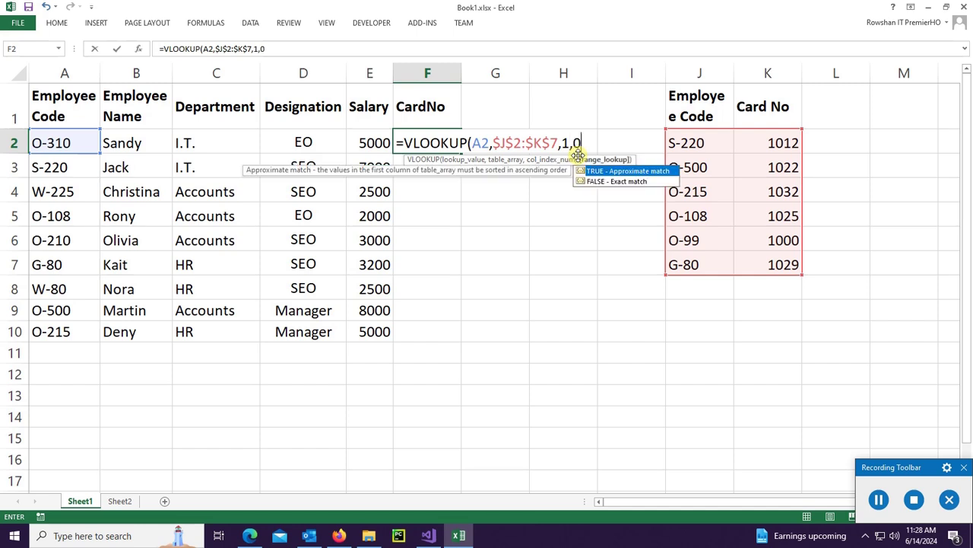
Enter the VLOOKUP formula in F2 and fill it down column F.
{"action": "key", "text": "Return"}
{"action": "key", "text": "Up"}
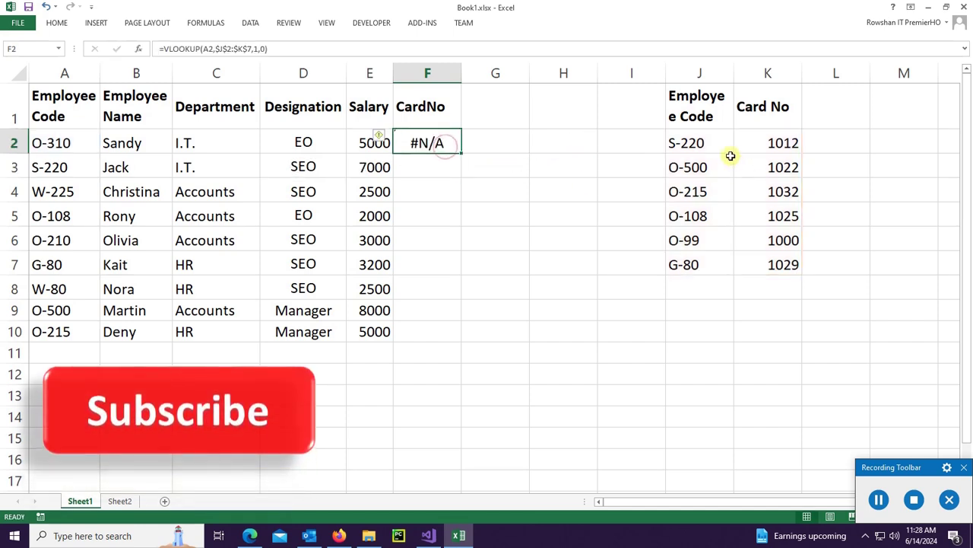
{"action": "left_click_drag", "start_coordinate": [461, 153], "coordinate": [461, 339]}
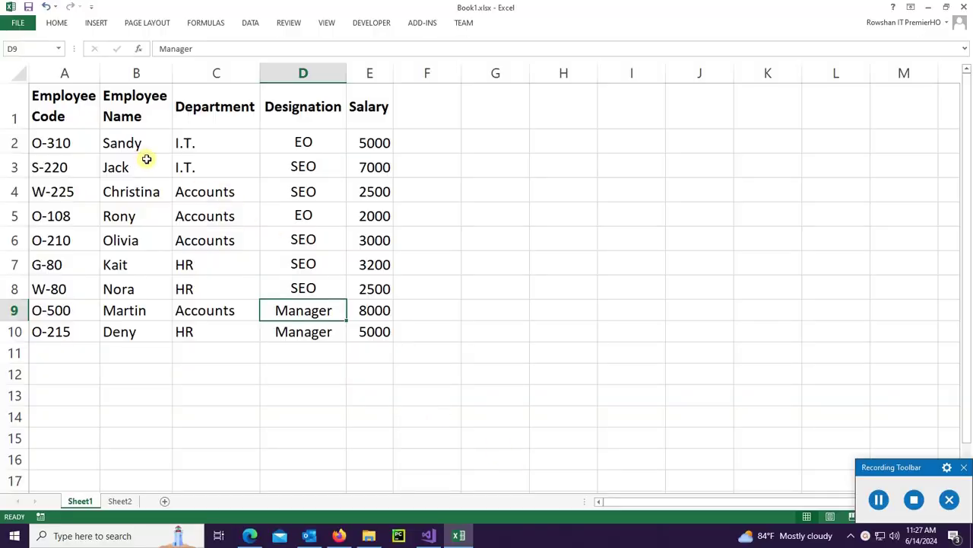
Copy the Employee Code / Card No table A1:B7 on Sheet2.
{"action": "left_click", "coordinate": [201, 159]}
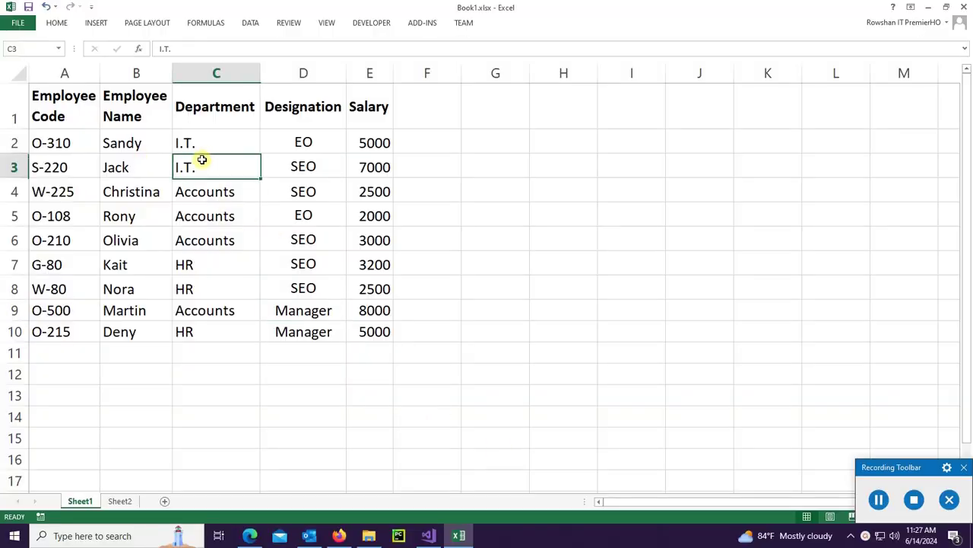
{"action": "left_click", "coordinate": [446, 125]}
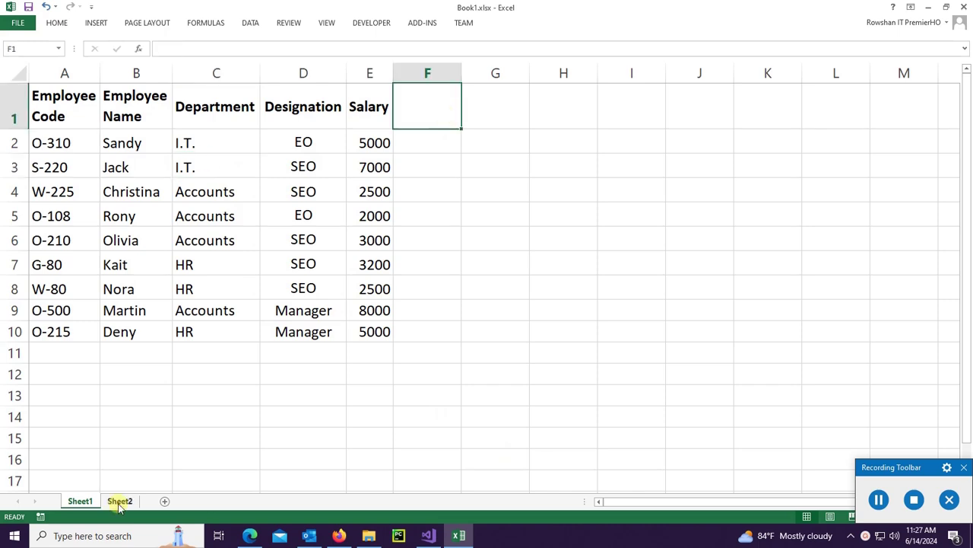
{"action": "left_click", "coordinate": [119, 500]}
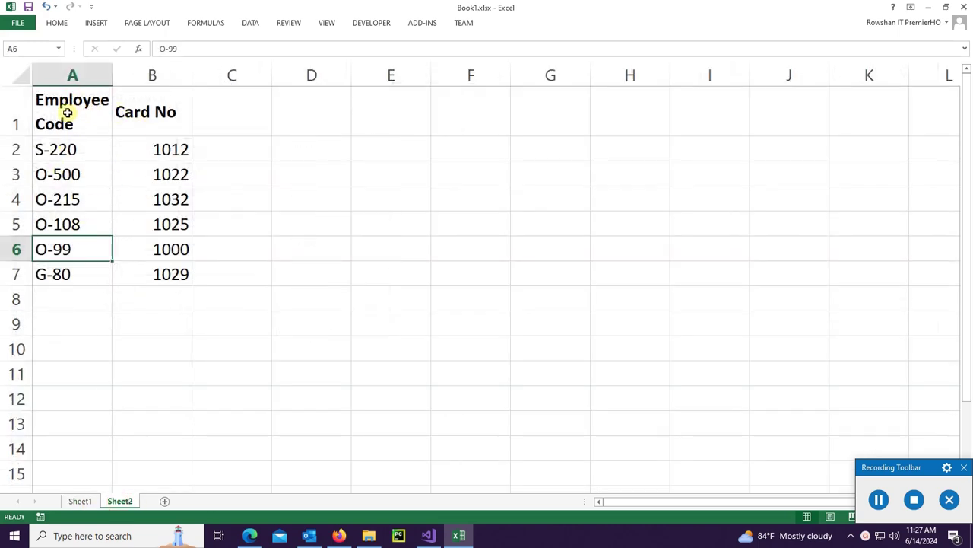
{"action": "left_click_drag", "start_coordinate": [68, 113], "coordinate": [170, 279]}
{"action": "key", "text": "ctrl+c"}
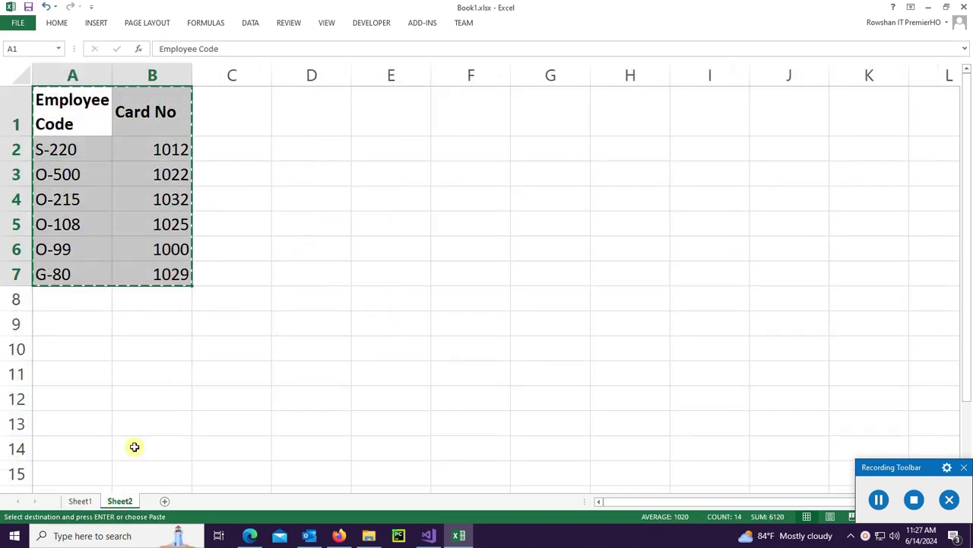
Paste the copied table into J1 on Sheet1.
{"action": "left_click", "coordinate": [79, 501]}
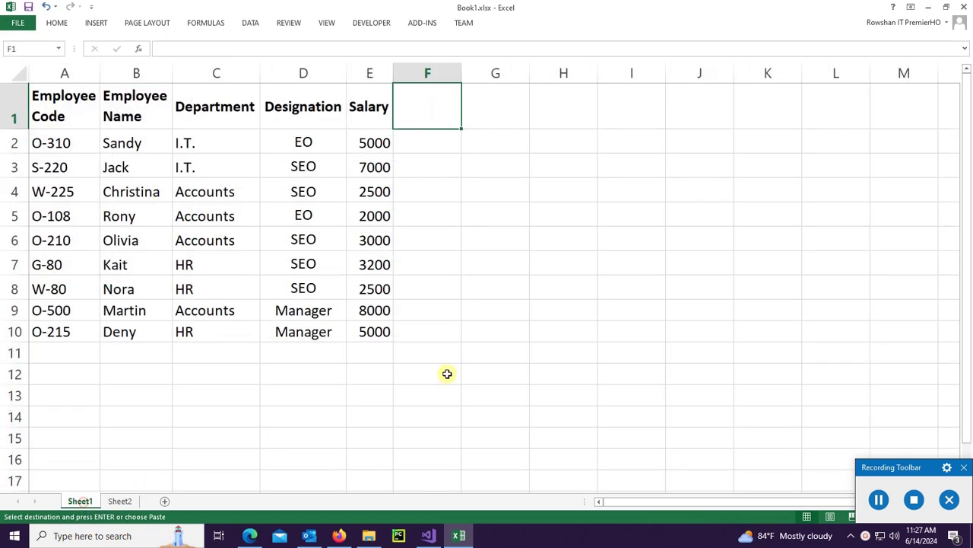
{"action": "left_click", "coordinate": [697, 166]}
{"action": "left_click", "coordinate": [706, 114]}
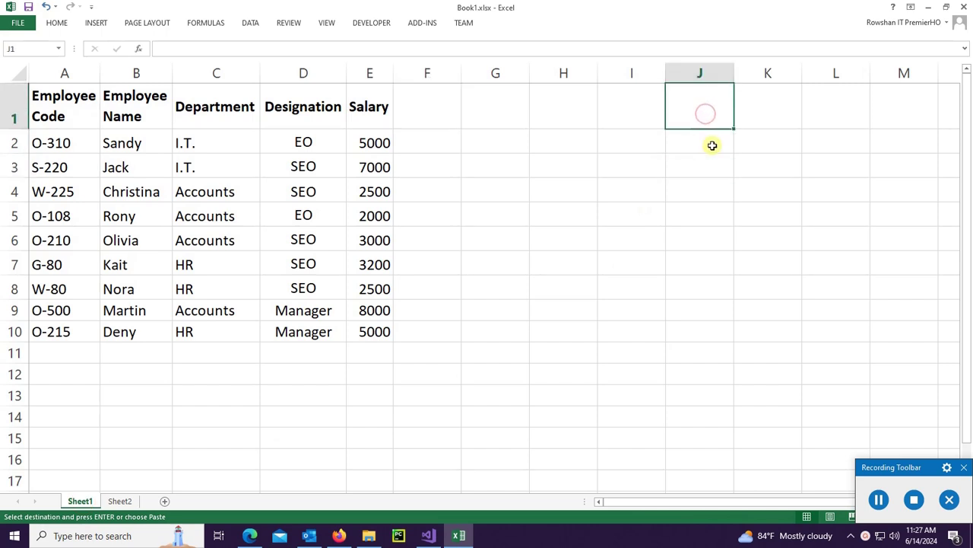
{"action": "key", "text": "ctrl+v"}
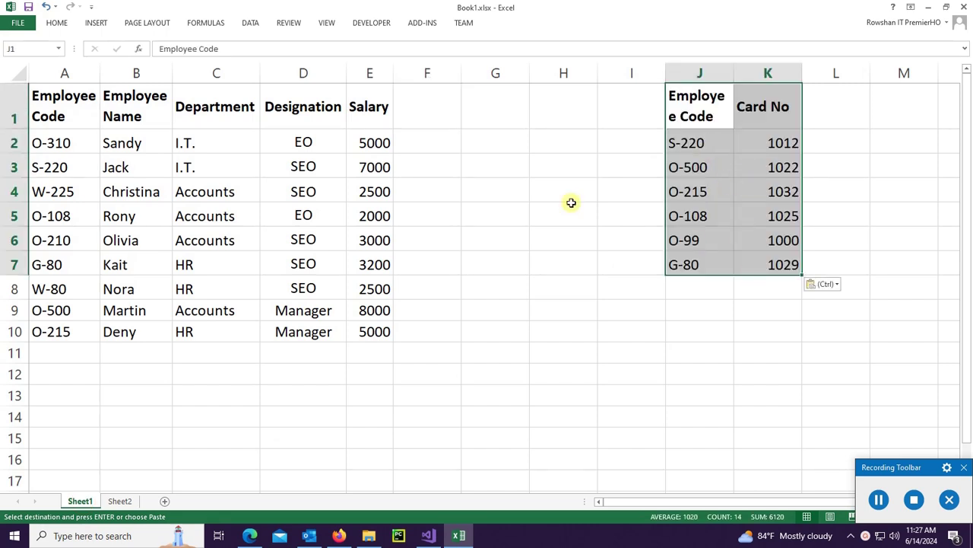
Compare employee code S-220 in A3 with card number 1012 in K2.
{"action": "left_click", "coordinate": [684, 142]}
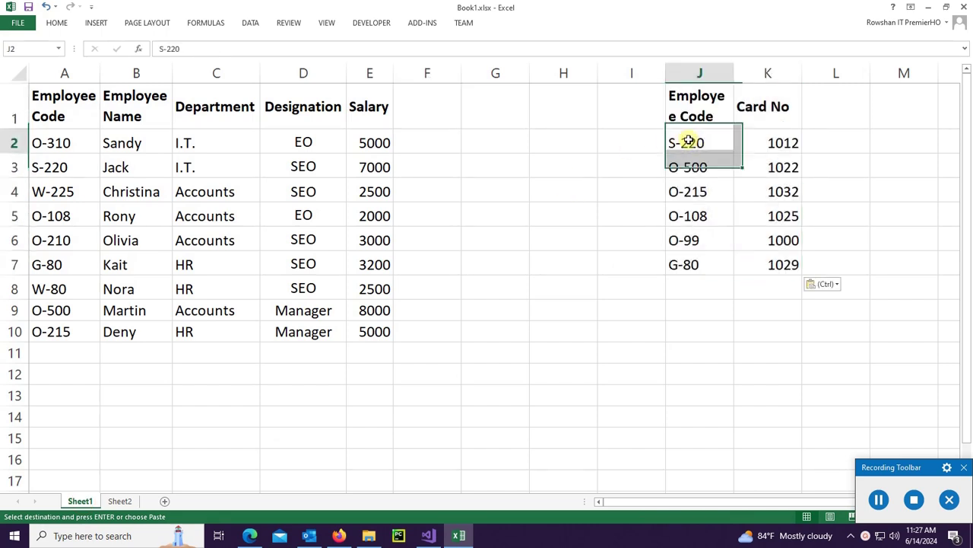
{"action": "left_click", "coordinate": [64, 168]}
{"action": "left_click", "coordinate": [783, 143]}
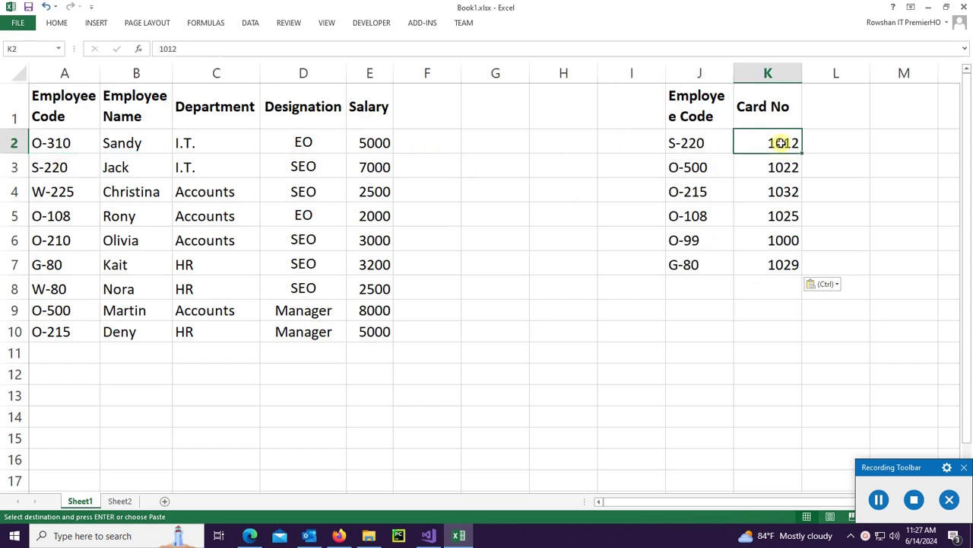
{"action": "left_click", "coordinate": [422, 109]}
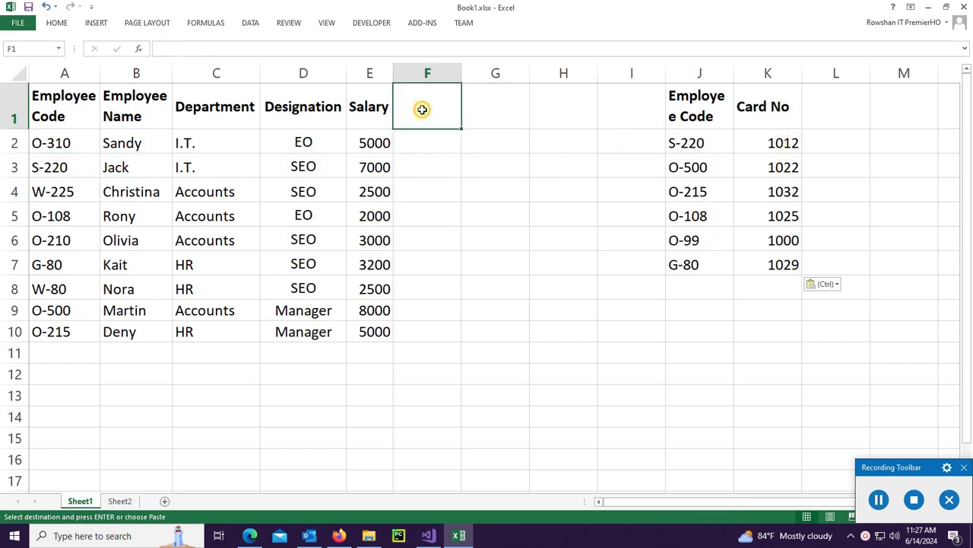
Enter the header CardNo in F1.
{"action": "type", "text": "Ca"}
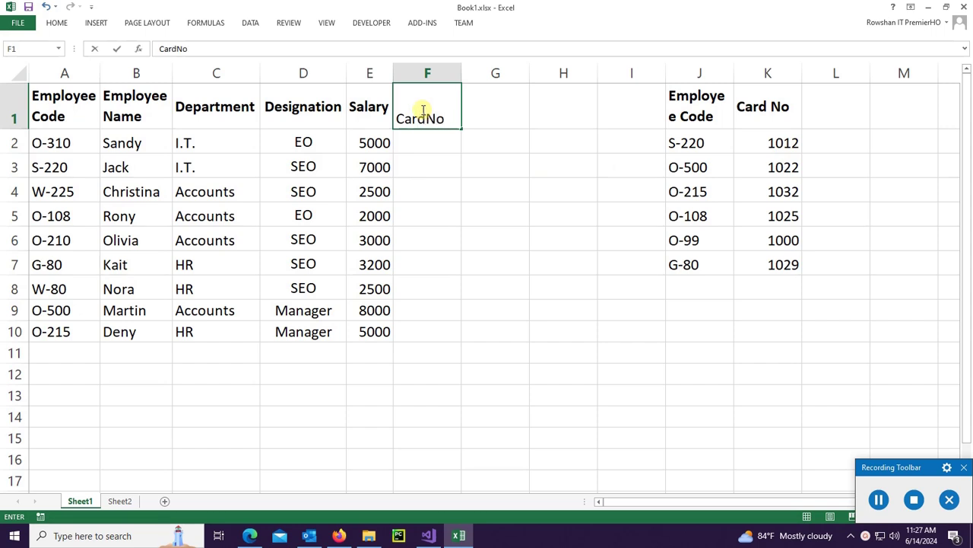
{"action": "type", "text": "rdNo"}
{"action": "left_click", "coordinate": [438, 163]}
{"action": "left_click", "coordinate": [443, 113]}
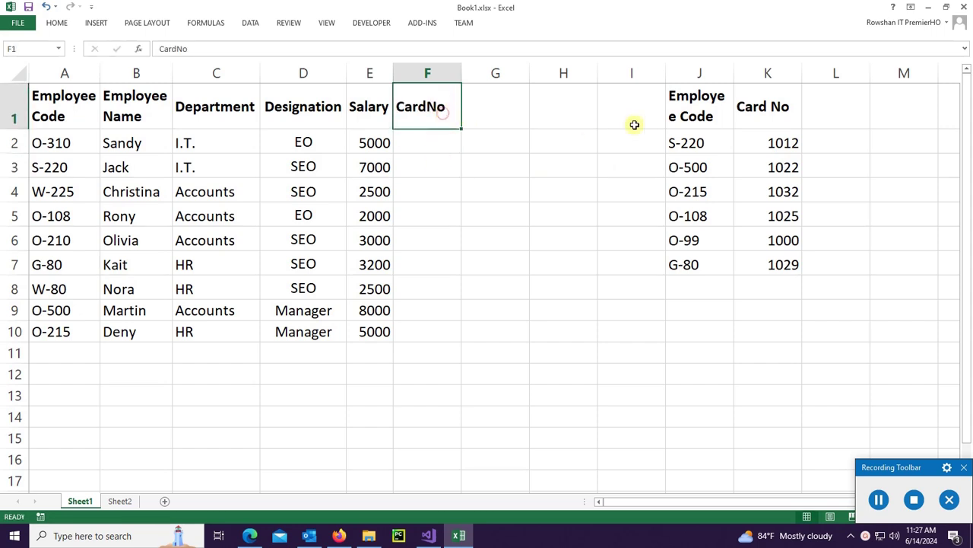
Paste card number 1012 from K2 into F3 as a test, then delete it.
{"action": "left_click", "coordinate": [793, 143]}
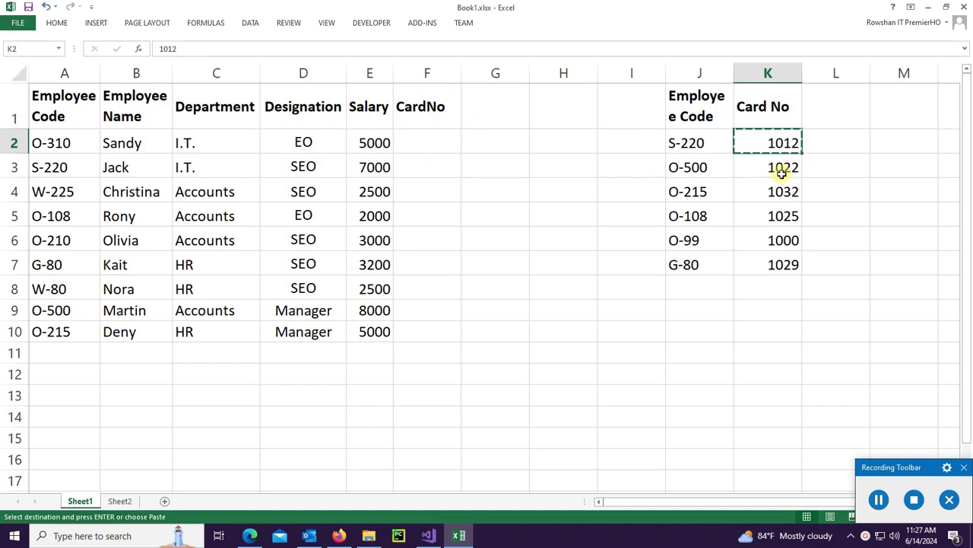
{"action": "left_click", "coordinate": [444, 167]}
{"action": "key", "text": "ctrl+v"}
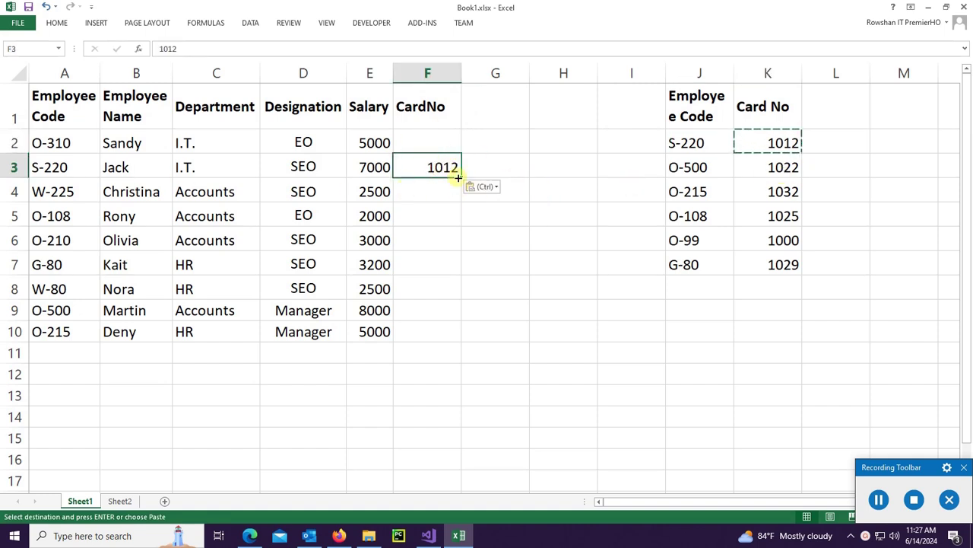
{"action": "key", "text": "Delete"}
{"action": "left_click", "coordinate": [438, 217]}
{"action": "mouse_move", "coordinate": [447, 149]}
{"action": "left_mouse_down"}
{"action": "mouse_move", "coordinate": [447, 204]}
{"action": "mouse_move", "coordinate": [449, 140]}
{"action": "left_mouse_up"}
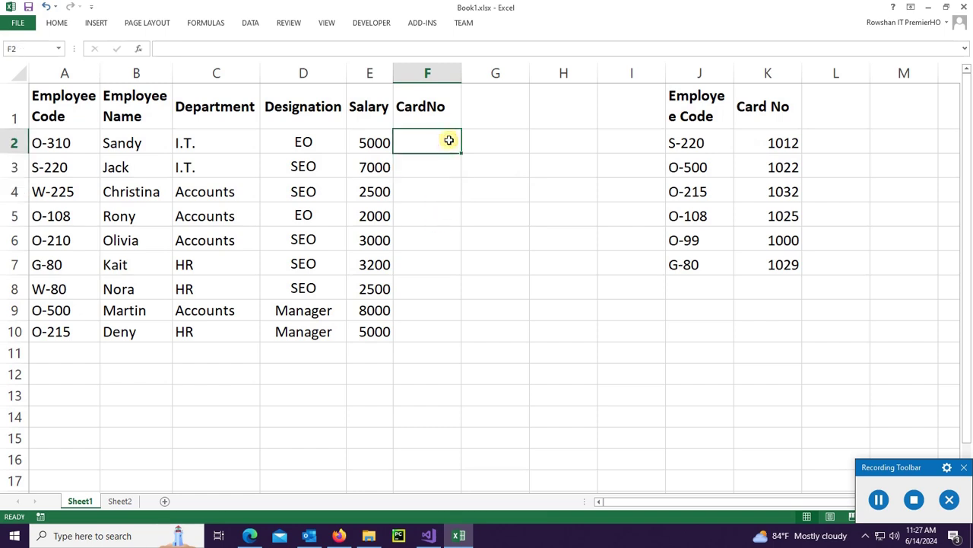
Build =VLOOKUP(A2,$J$2:$K$7,1,0) in F2, locking the lookup range with F4.
{"action": "type", "text": "="}
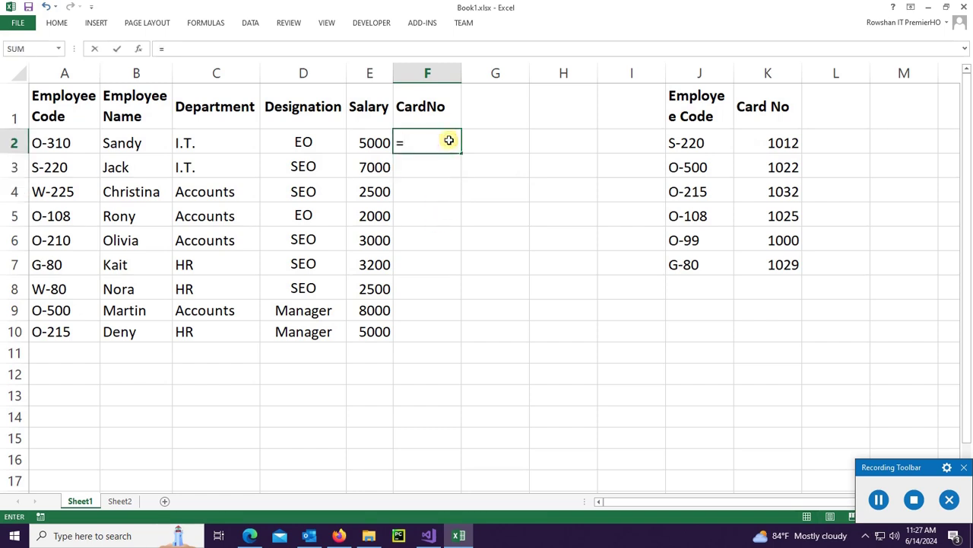
{"action": "type", "text": "V"}
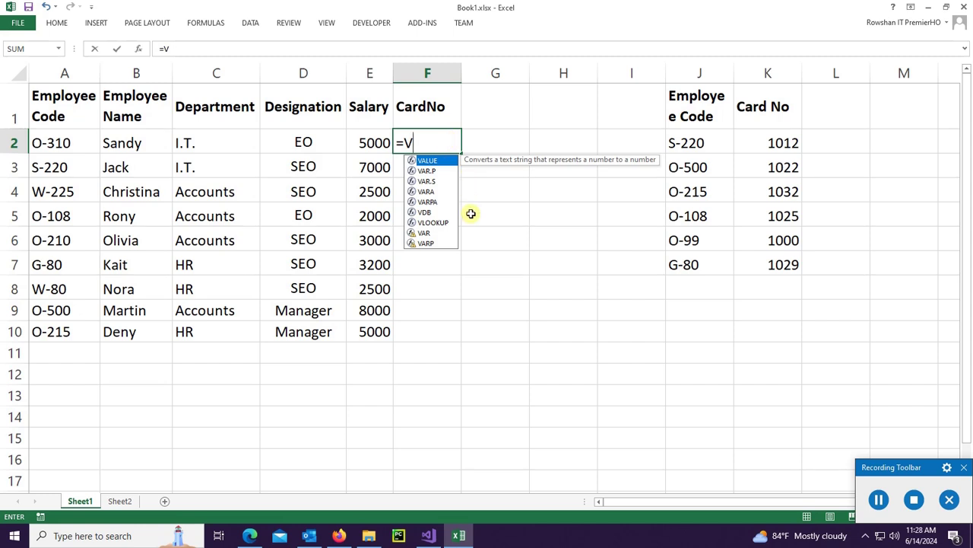
{"action": "double_click", "coordinate": [427, 222]}
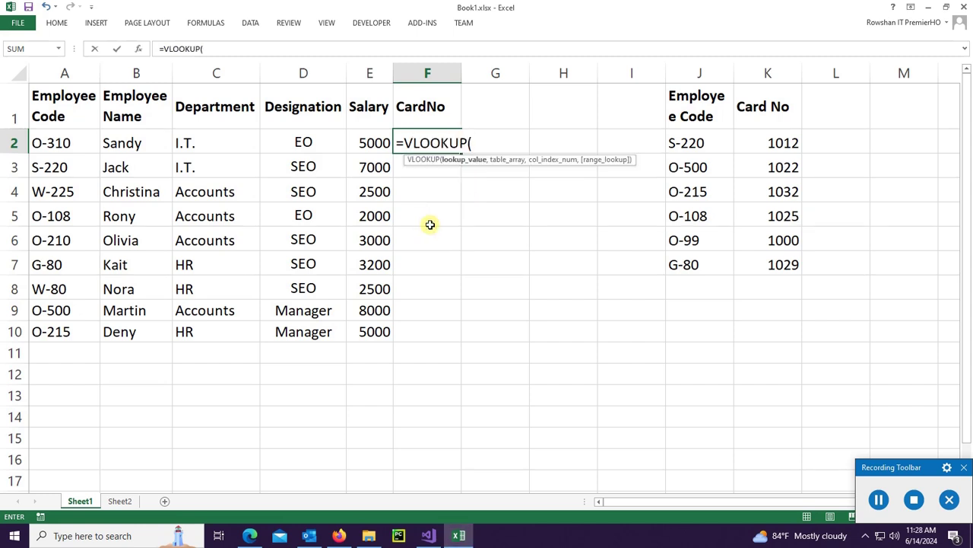
{"action": "left_click", "coordinate": [66, 143]}
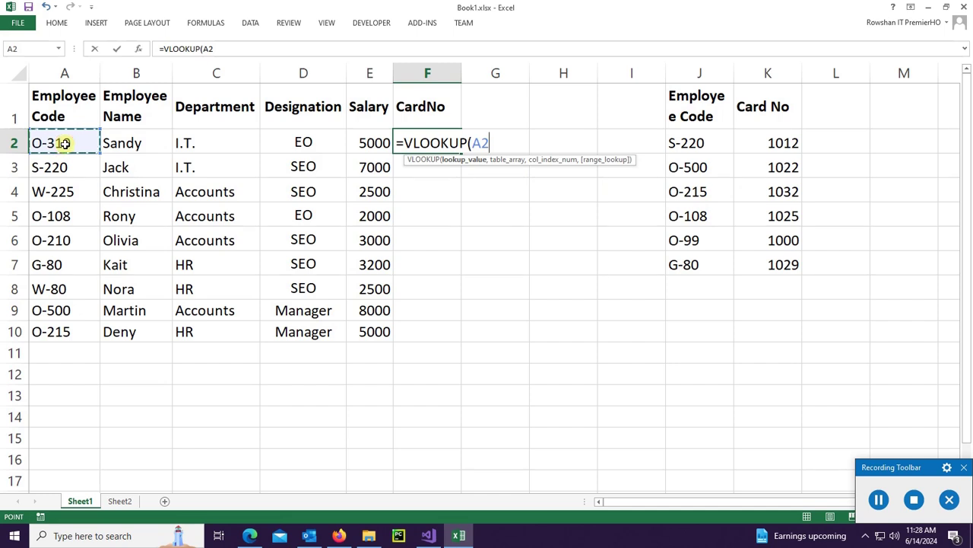
{"action": "type", "text": ","}
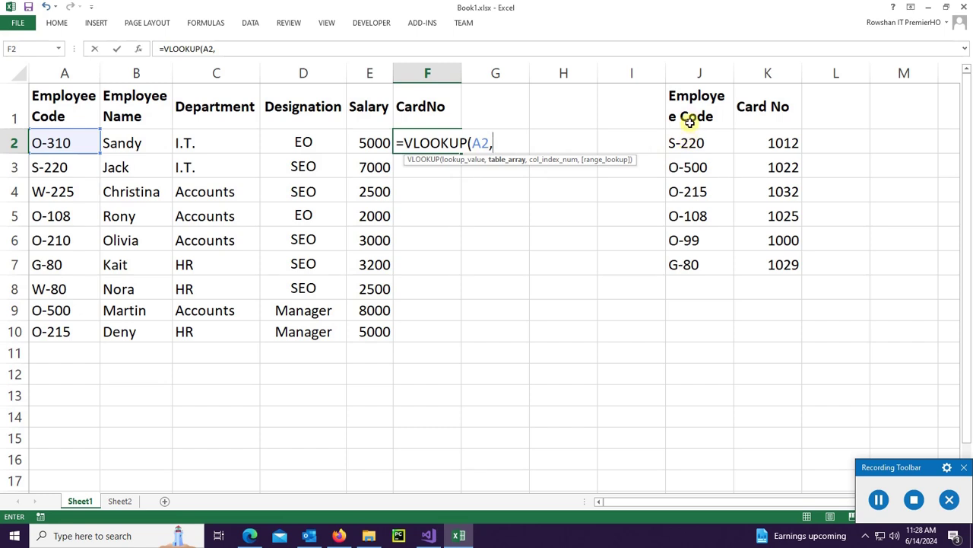
{"action": "left_click_drag", "start_coordinate": [687, 142], "coordinate": [769, 260]}
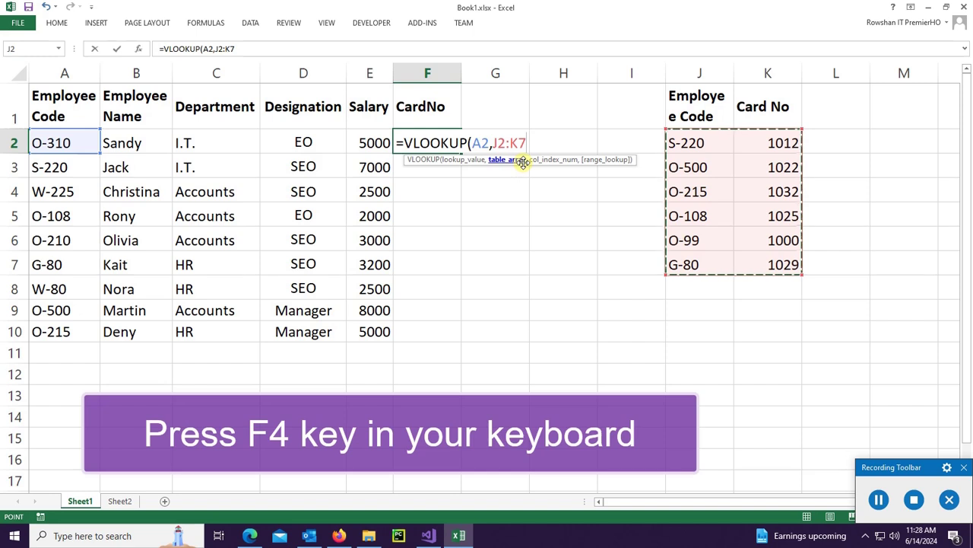
{"action": "key", "text": "F4"}
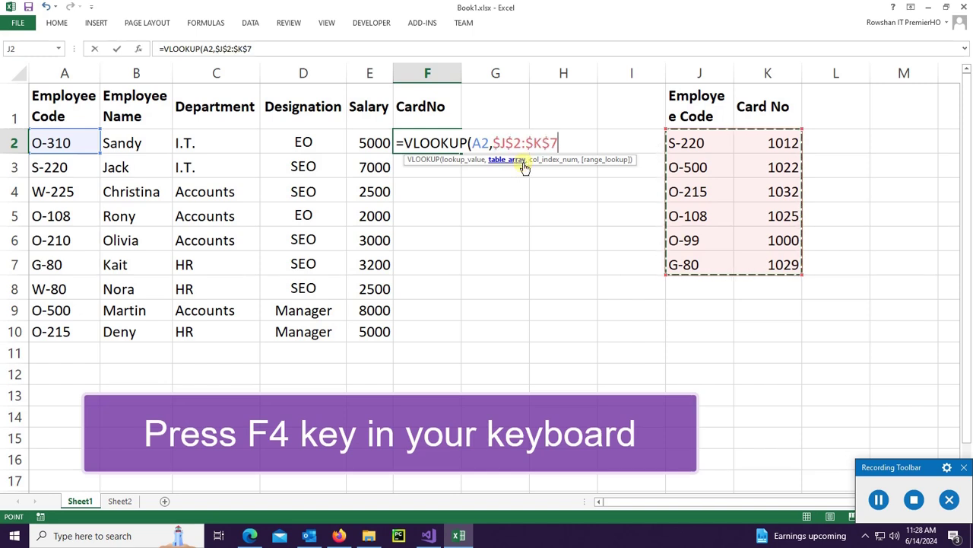
{"action": "type", "text": ","}
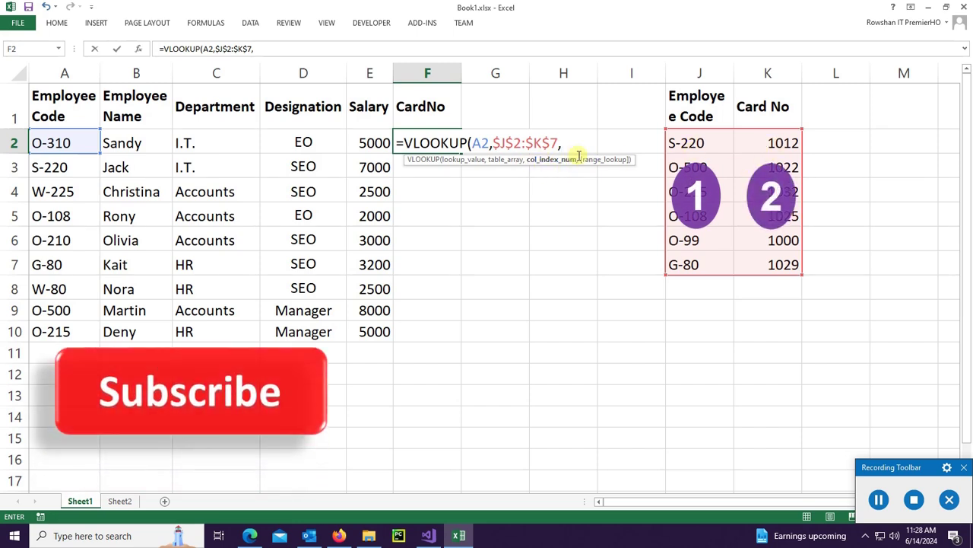
{"action": "type", "text": "1"}
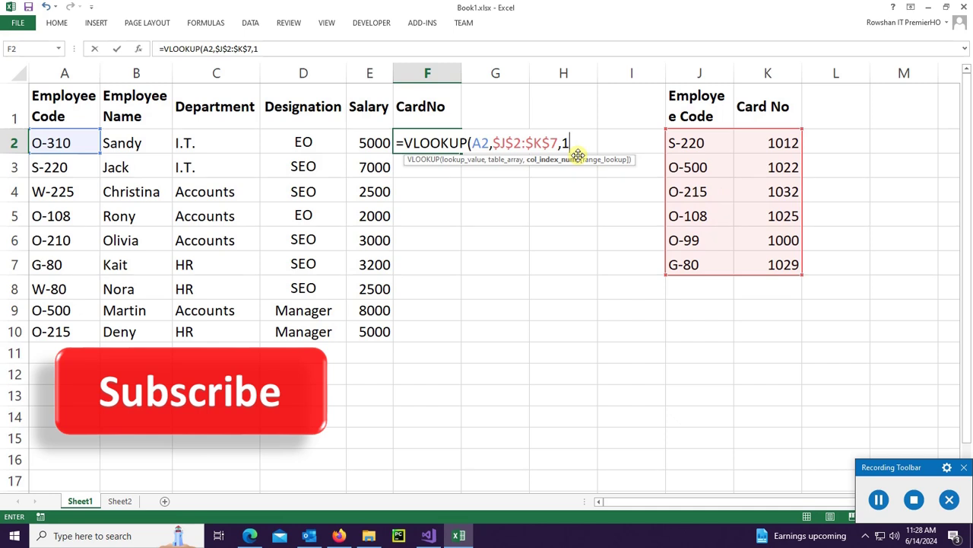
{"action": "type", "text": ",0)"}
Enter the F2 lookup formula and copy it down through F10.
{"action": "key", "text": "ctrl+Return"}
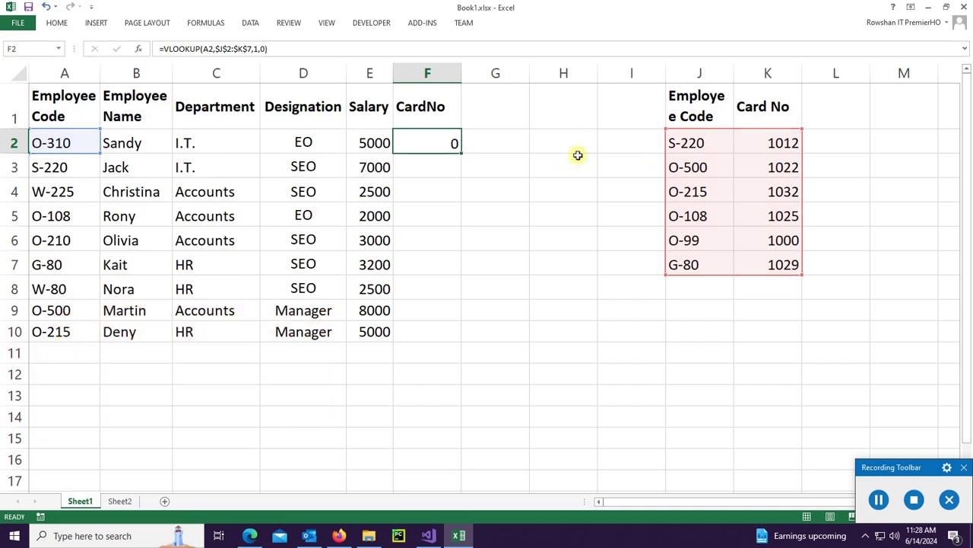
{"action": "key", "text": "Return"}
{"action": "left_click", "coordinate": [441, 144]}
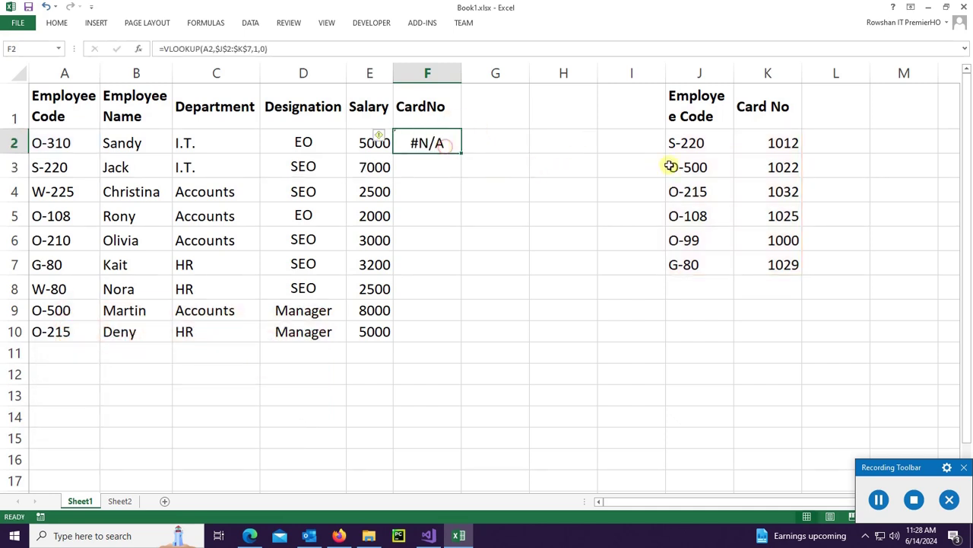
{"action": "left_click_drag", "start_coordinate": [455, 154], "coordinate": [462, 174]}
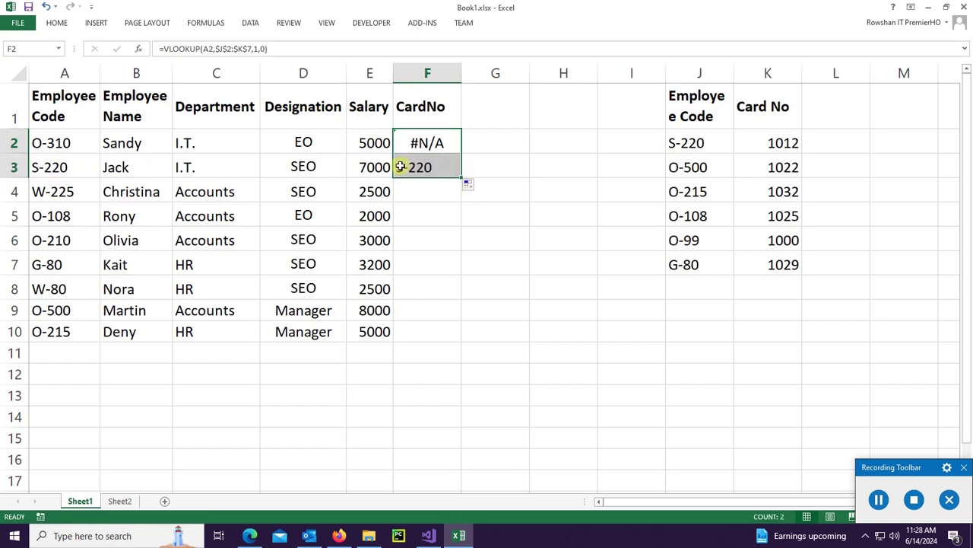
{"action": "left_click_drag", "start_coordinate": [463, 176], "coordinate": [461, 342]}
Check the results in rows 5 and 7, including code G-80 and F7's formula.
{"action": "left_click", "coordinate": [15, 215]}
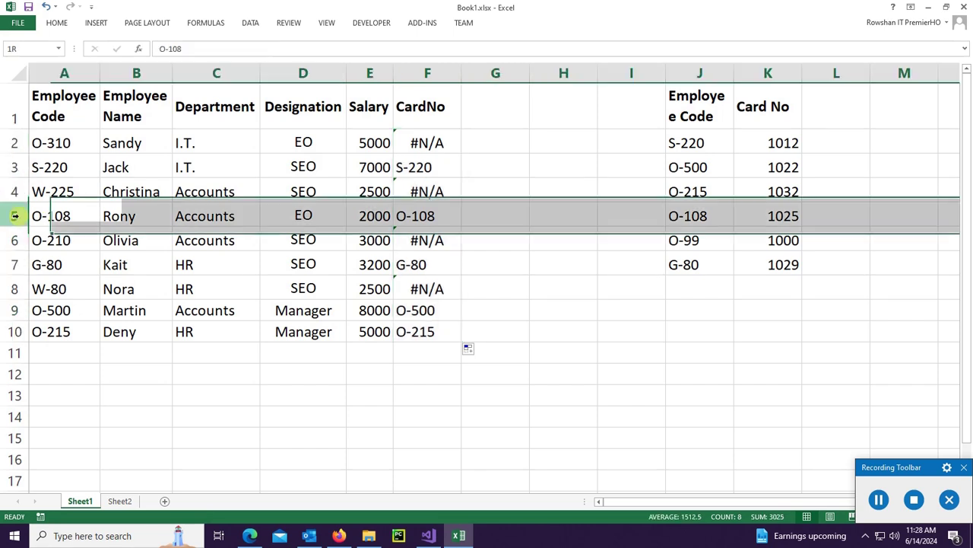
{"action": "left_click", "coordinate": [15, 264]}
{"action": "left_click", "coordinate": [46, 264]}
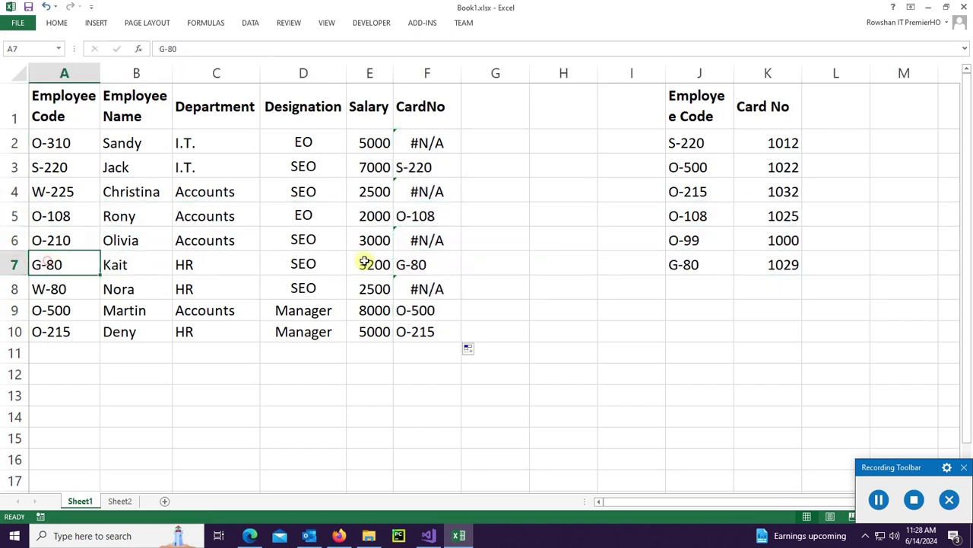
{"action": "left_click", "coordinate": [418, 264]}
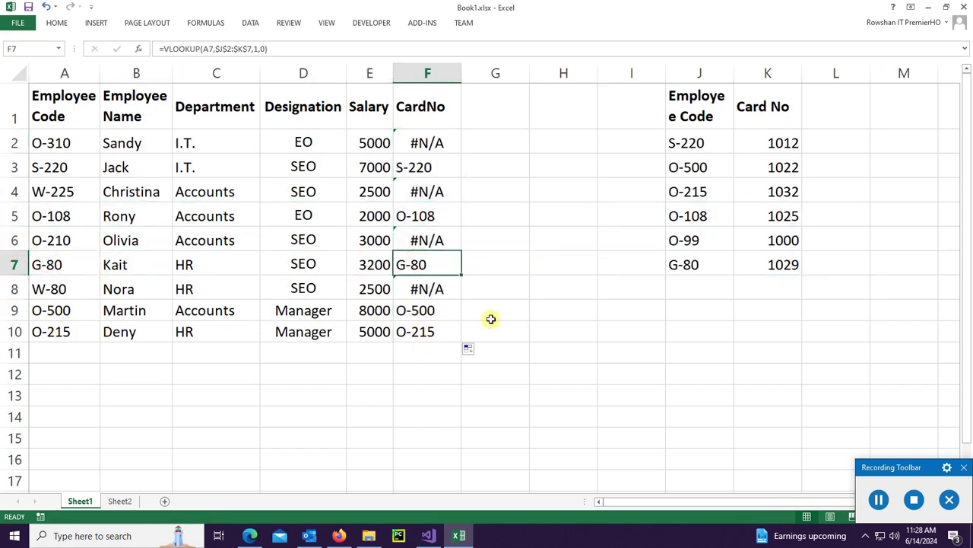
Change F2's column index from 1 to 2 and copy the formula down to F10.
{"action": "left_click", "coordinate": [428, 142]}
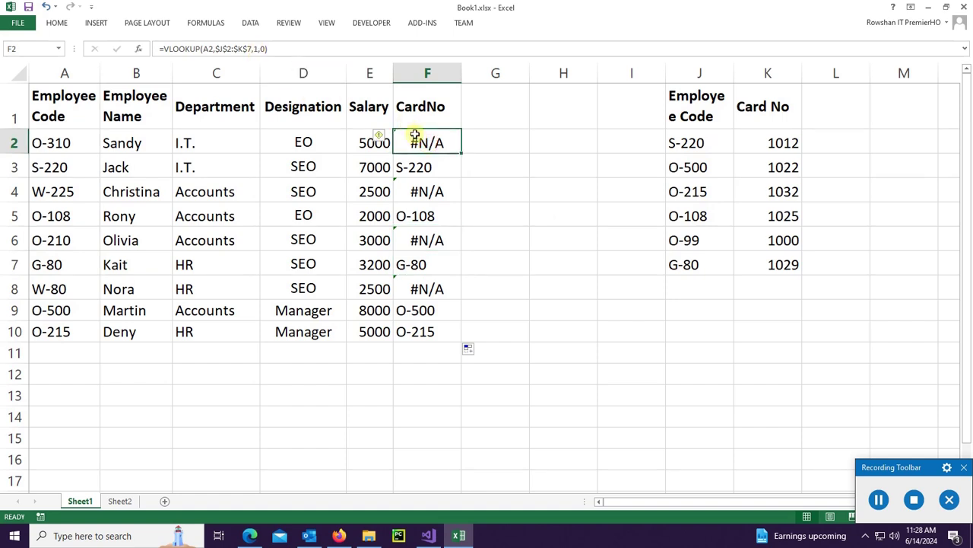
{"action": "double_click", "coordinate": [439, 143]}
{"action": "left_click", "coordinate": [566, 143]}
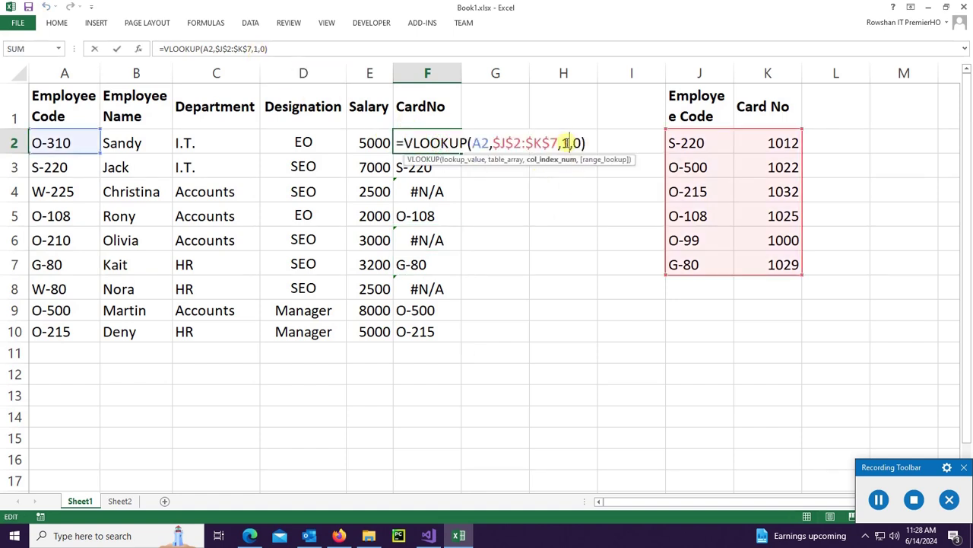
{"action": "key", "text": "BackSpace"}
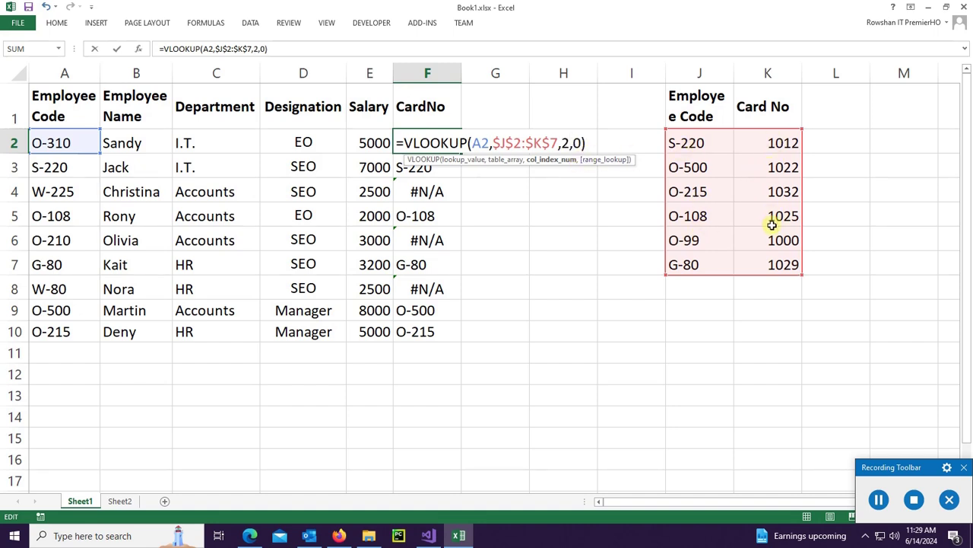
{"action": "key", "text": "Return"}
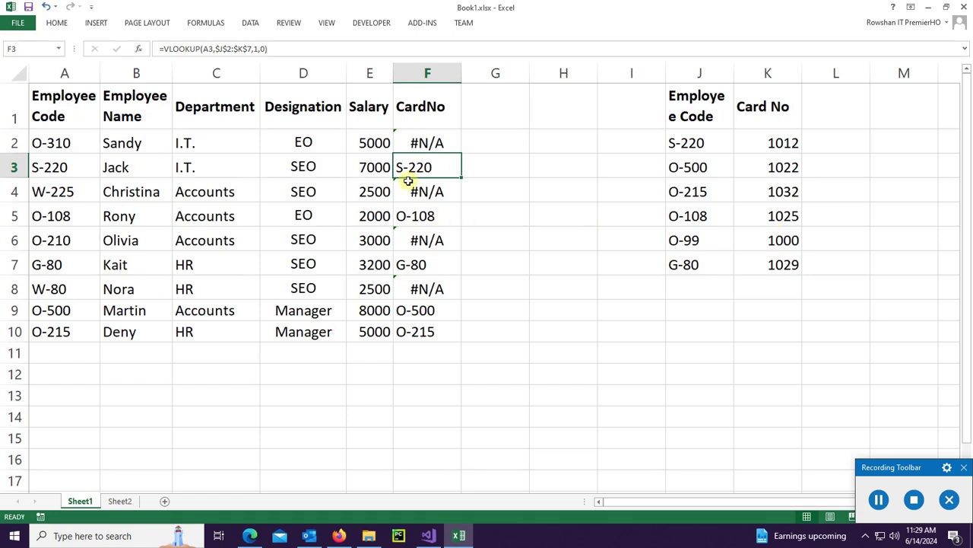
{"action": "left_click", "coordinate": [432, 141]}
{"action": "left_click_drag", "start_coordinate": [463, 154], "coordinate": [469, 335]}
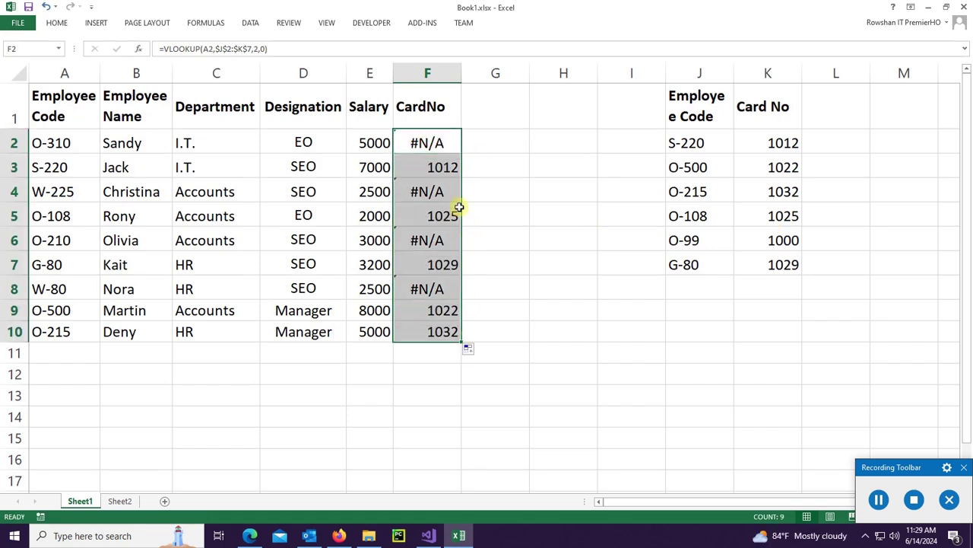
Compare F3's card number with code S-220 in A3 and J2, and inspect F10.
{"action": "left_click", "coordinate": [444, 169]}
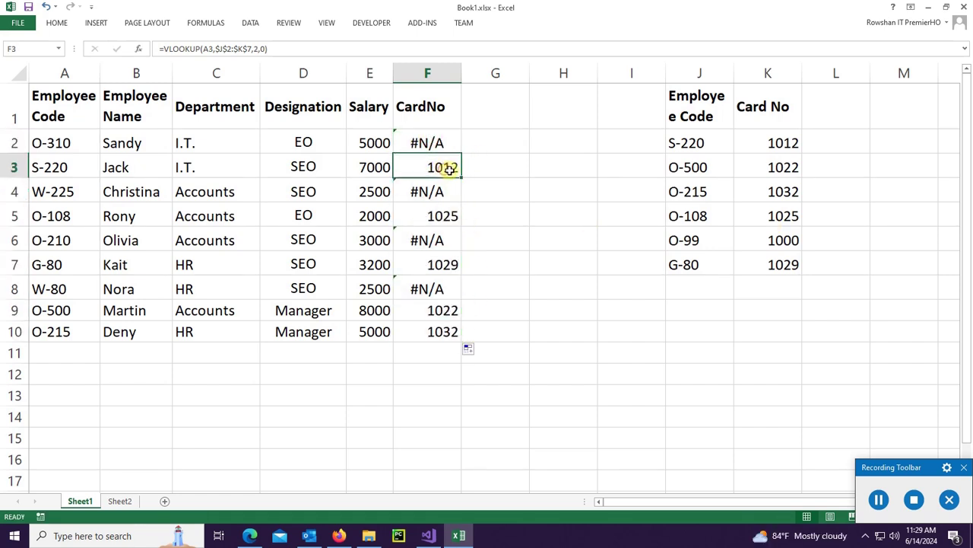
{"action": "left_click", "coordinate": [50, 169]}
{"action": "left_click", "coordinate": [715, 144]}
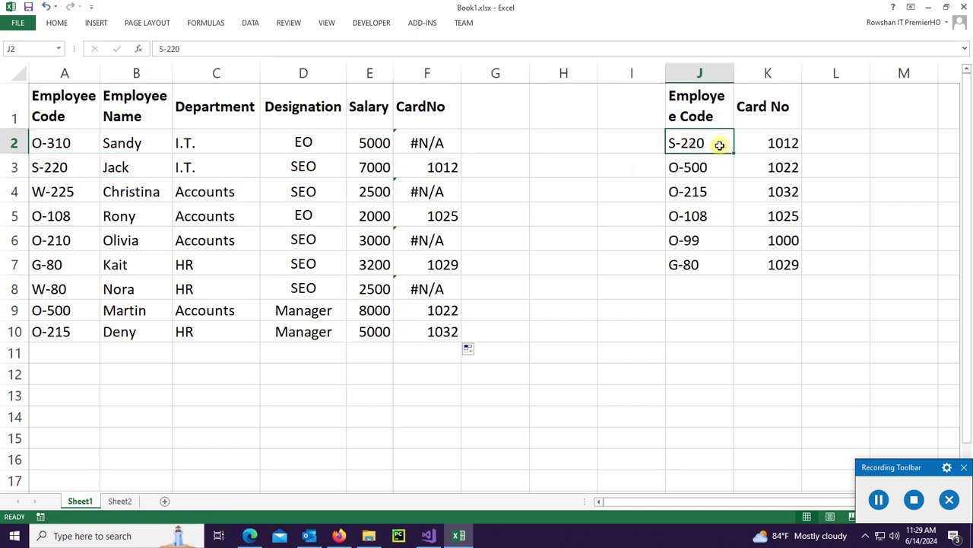
{"action": "left_click", "coordinate": [447, 333]}
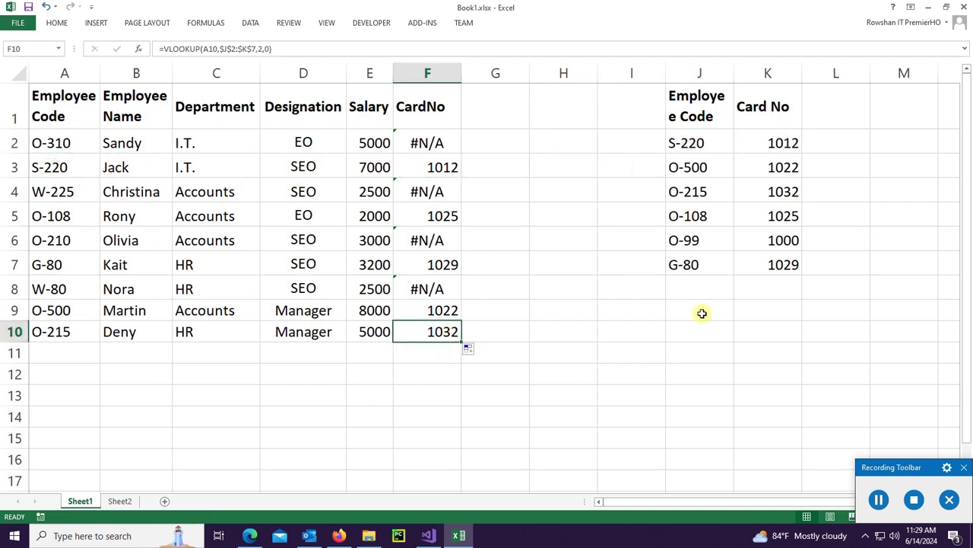
Delete the lookup table's data rows in J2:K7.
{"action": "left_click_drag", "start_coordinate": [696, 240], "coordinate": [782, 279]}
{"action": "key", "text": "Delete"}
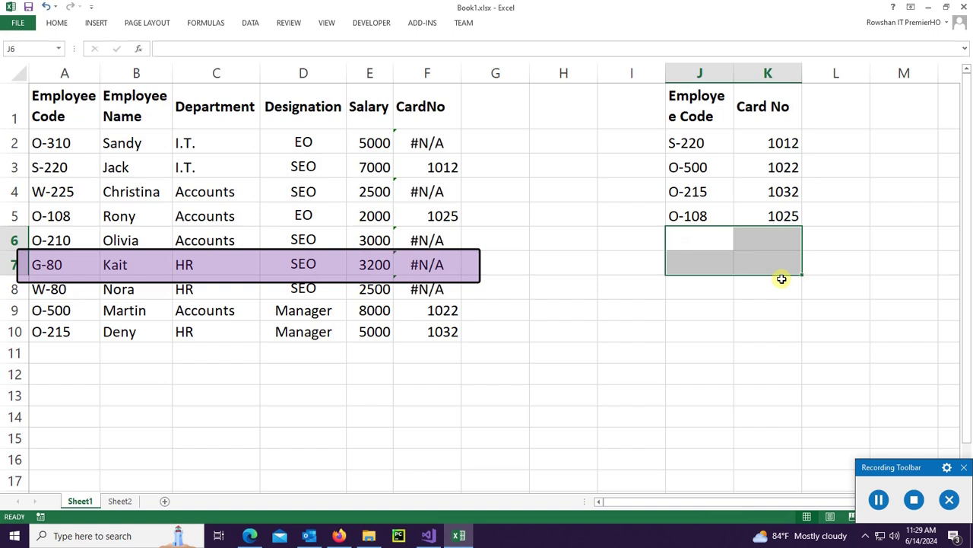
{"action": "left_click_drag", "start_coordinate": [691, 210], "coordinate": [787, 209]}
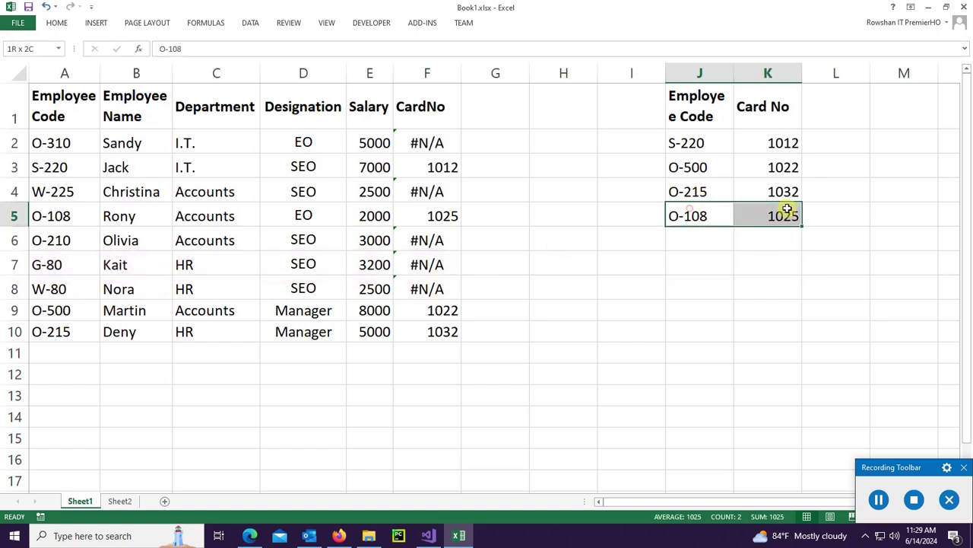
{"action": "key", "text": "Delete"}
{"action": "left_click_drag", "start_coordinate": [692, 143], "coordinate": [776, 144]}
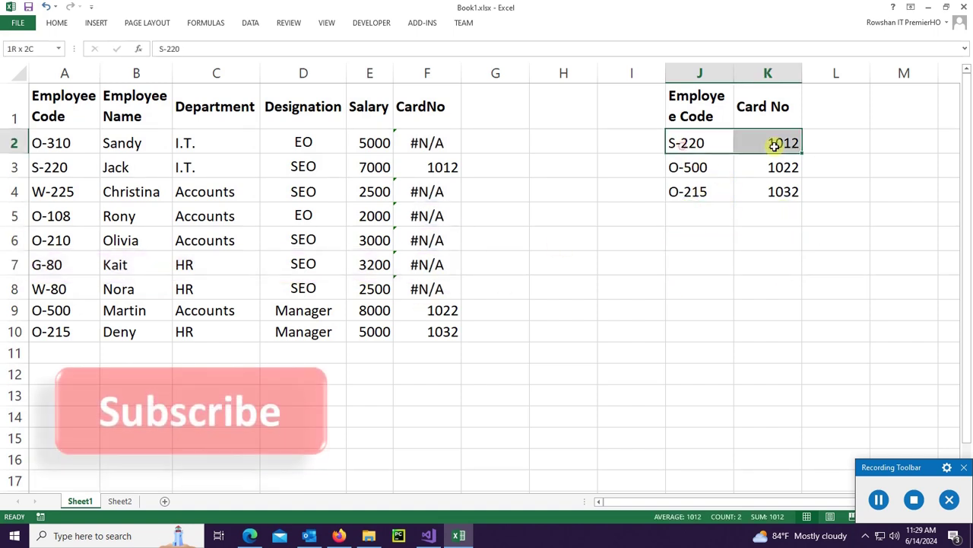
{"action": "key", "text": "Delete"}
{"action": "left_click_drag", "start_coordinate": [692, 168], "coordinate": [753, 190]}
{"action": "key", "text": "Delete"}
Clear the CardNo results F2:F10 and the Employee Code / Card No headers.
{"action": "left_click_drag", "start_coordinate": [427, 143], "coordinate": [452, 322]}
{"action": "key", "text": "Delete"}
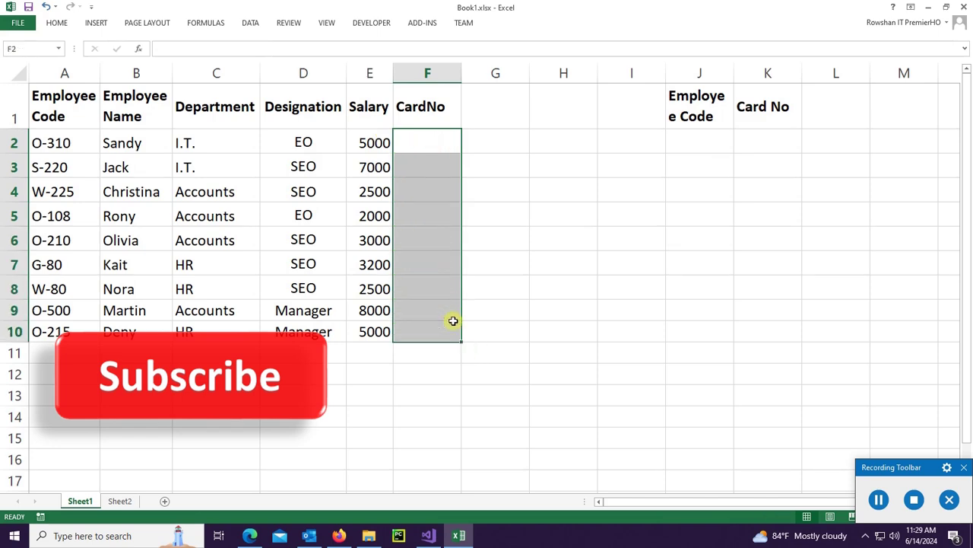
{"action": "left_click_drag", "start_coordinate": [695, 106], "coordinate": [758, 121]}
{"action": "key", "text": "Delete"}
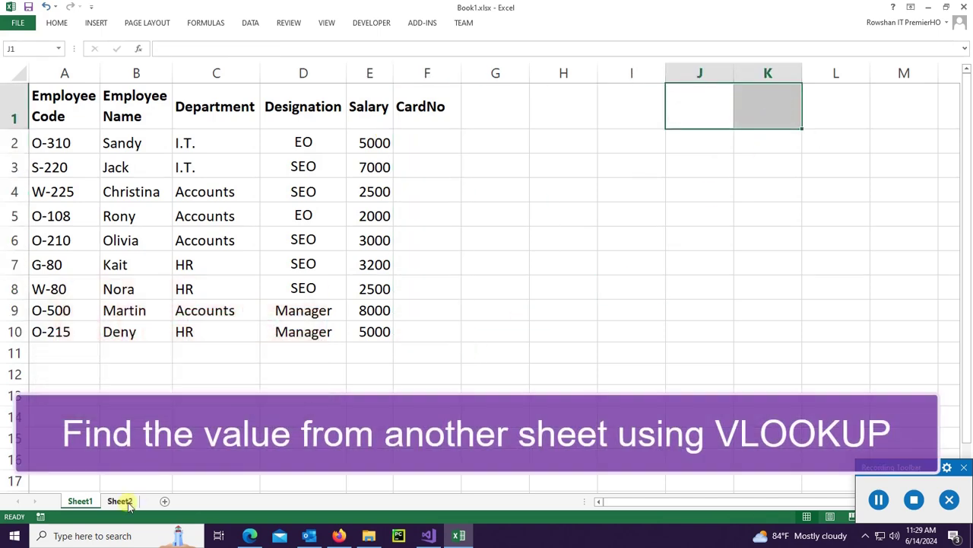
View the card table on Sheet2, then select F2 on Sheet1.
{"action": "left_click", "coordinate": [120, 500]}
{"action": "left_click", "coordinate": [81, 500]}
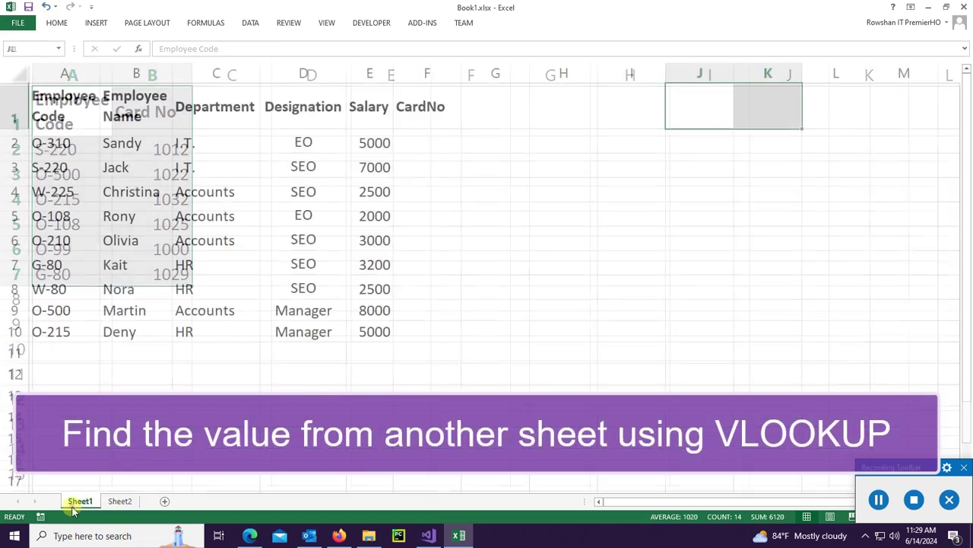
{"action": "left_click", "coordinate": [724, 258]}
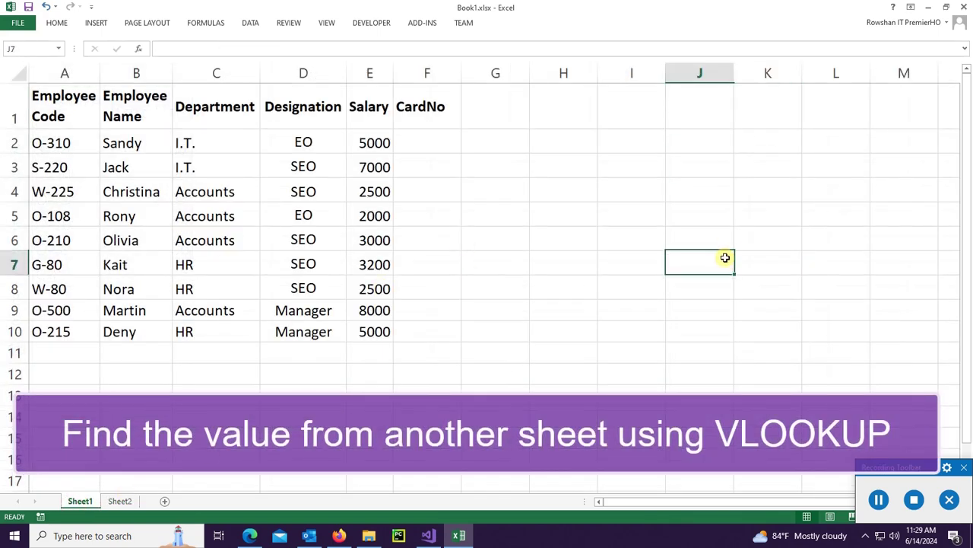
{"action": "left_click", "coordinate": [422, 138]}
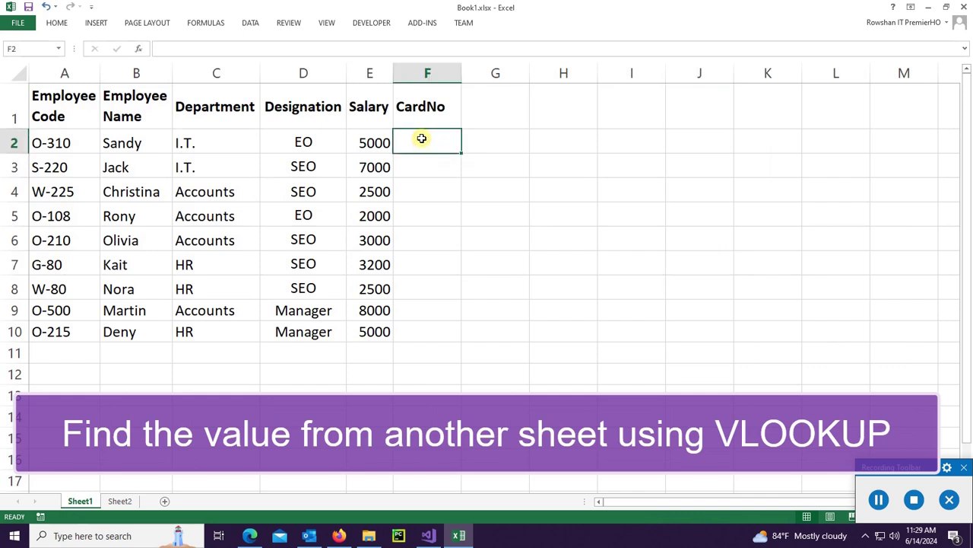
Enter =VLOOKUP(A2,Sheet2!$A$2:$B$7,1,0) in F2.
{"action": "type", "text": "=v"}
{"action": "double_click", "coordinate": [426, 222]}
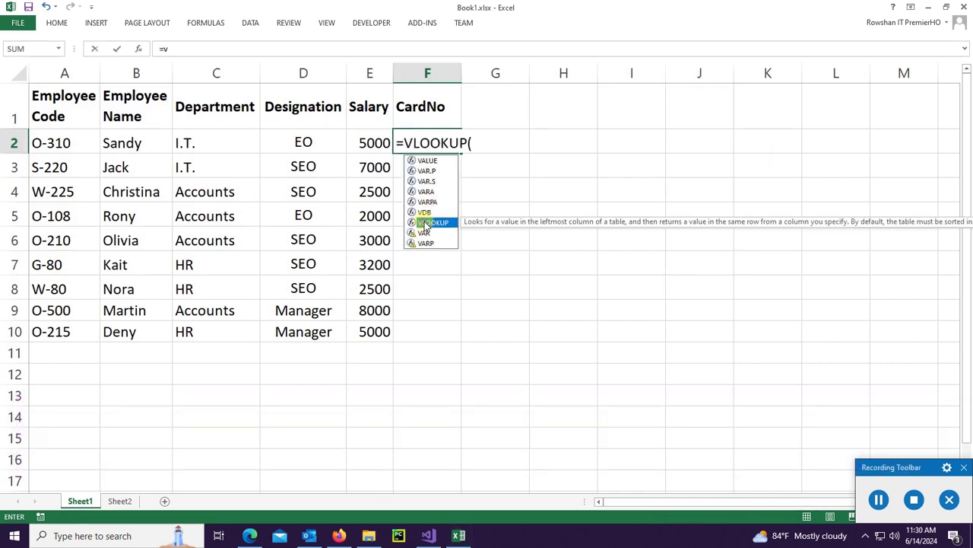
{"action": "left_click", "coordinate": [62, 143]}
{"action": "type", "text": ","}
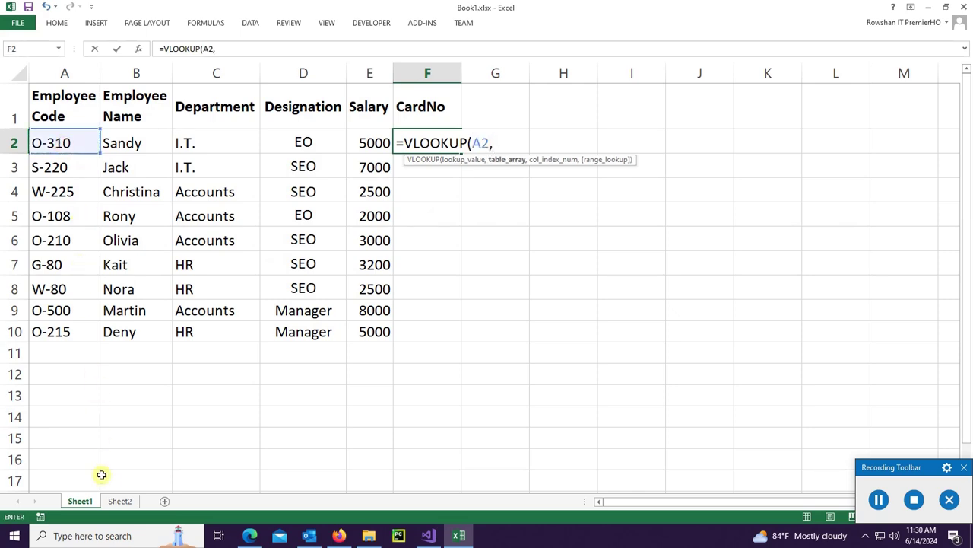
{"action": "left_click", "coordinate": [119, 500]}
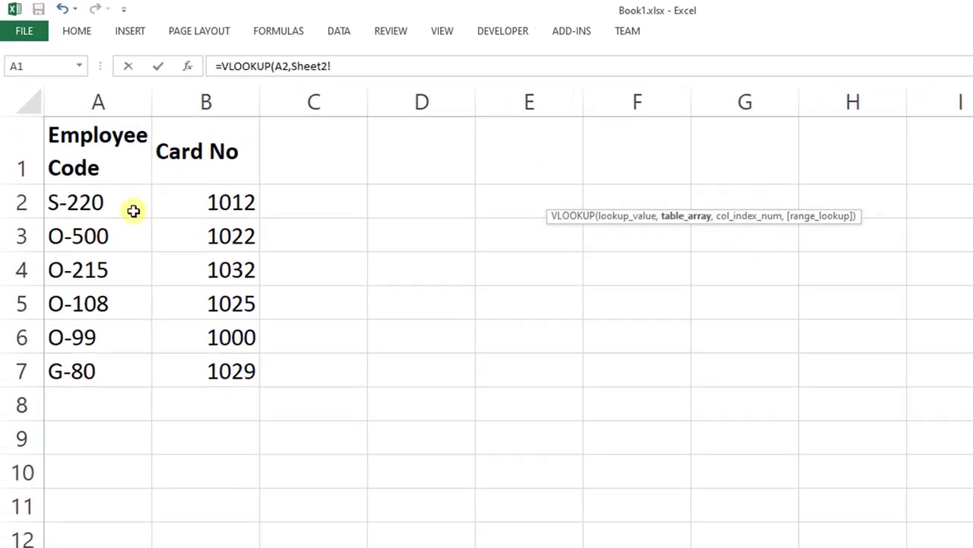
{"action": "left_click_drag", "start_coordinate": [98, 241], "coordinate": [243, 451]}
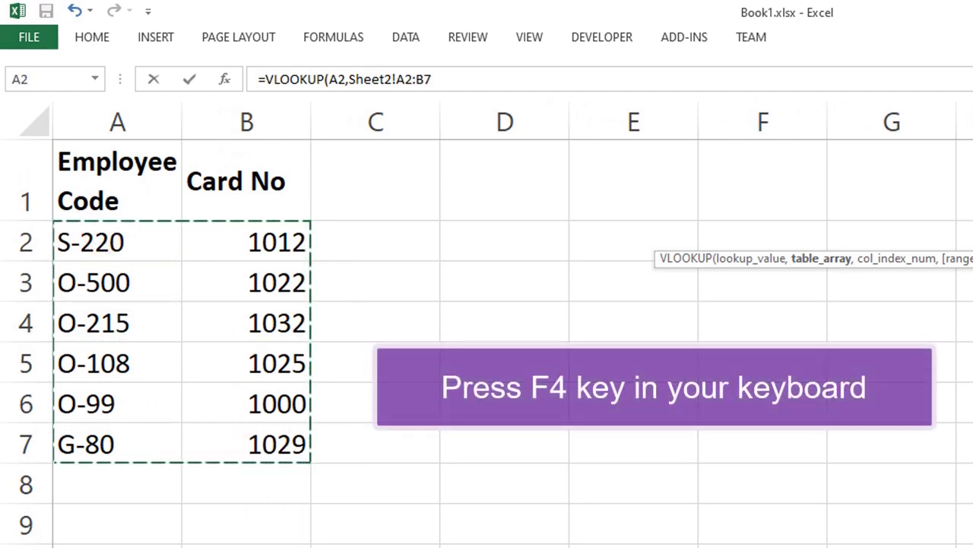
{"action": "key", "text": "F4"}
{"action": "type", "text": ","}
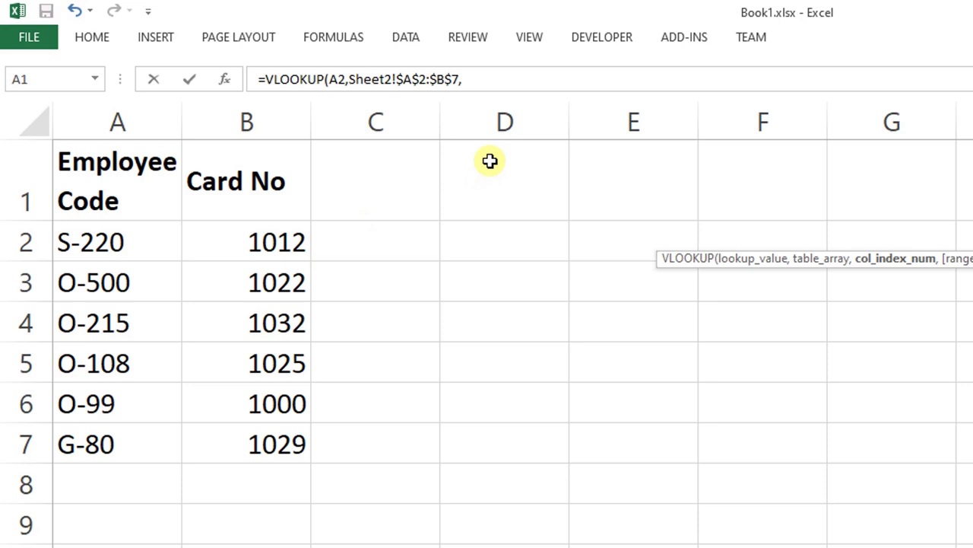
{"action": "left_click", "coordinate": [493, 81]}
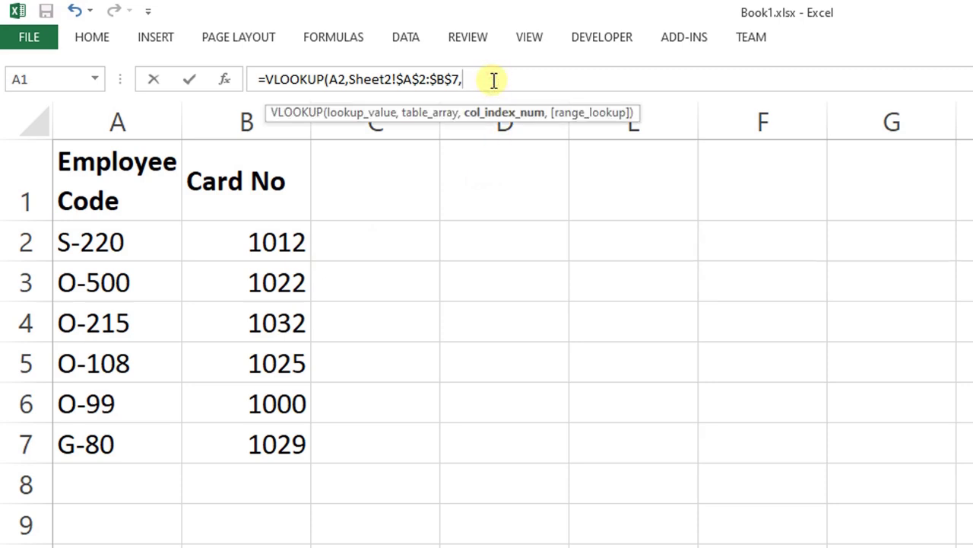
{"action": "type", "text": "1,0"}
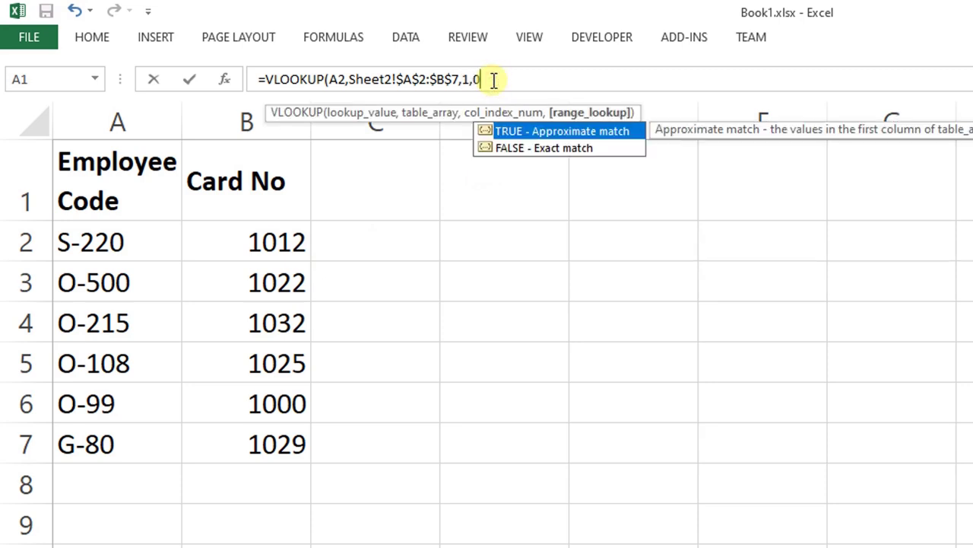
{"action": "type", "text": ")"}
{"action": "key", "text": "Return"}
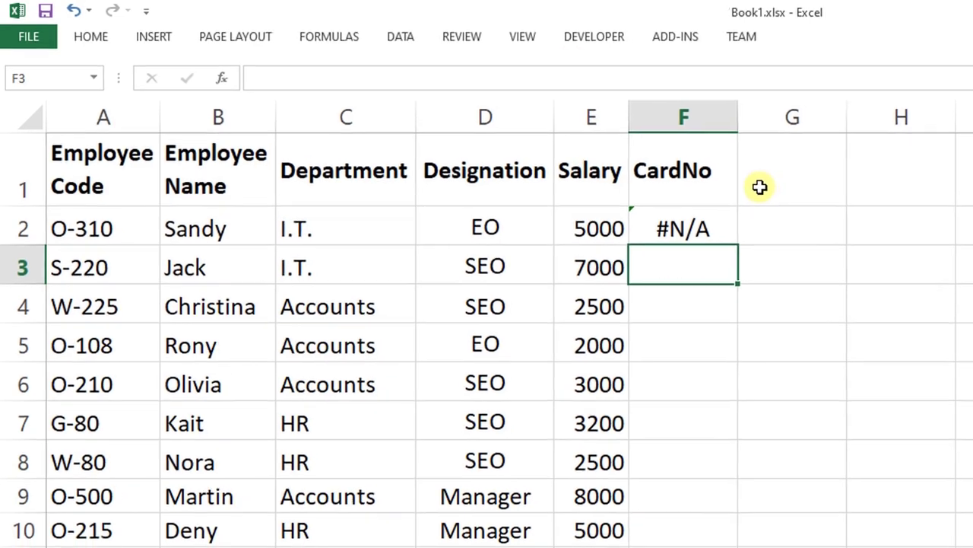
Copy the Sheet2-based VLOOKUP formula from F2 down to F10 and check F3.
{"action": "left_click", "coordinate": [715, 228]}
{"action": "left_click_drag", "start_coordinate": [737, 245], "coordinate": [744, 434]}
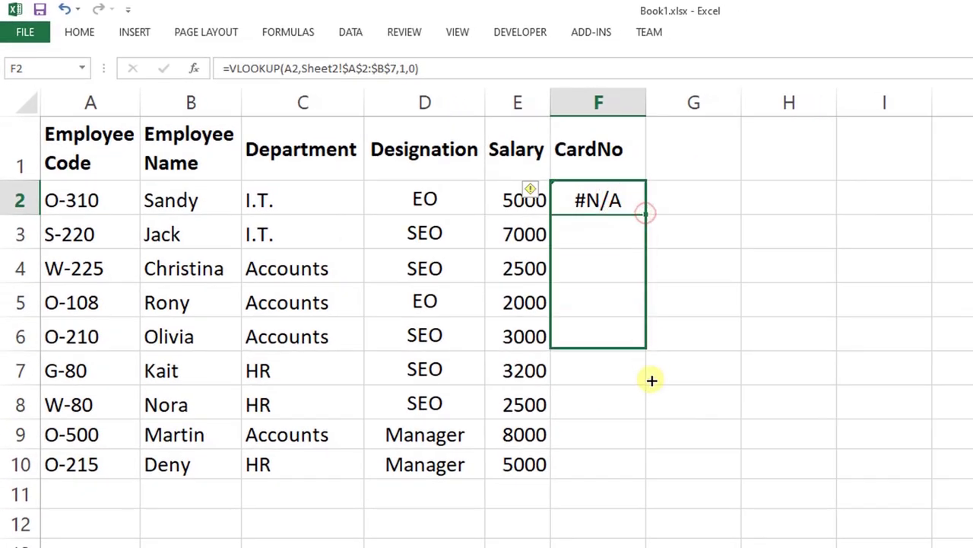
{"action": "left_click_drag", "start_coordinate": [652, 381], "coordinate": [654, 476]}
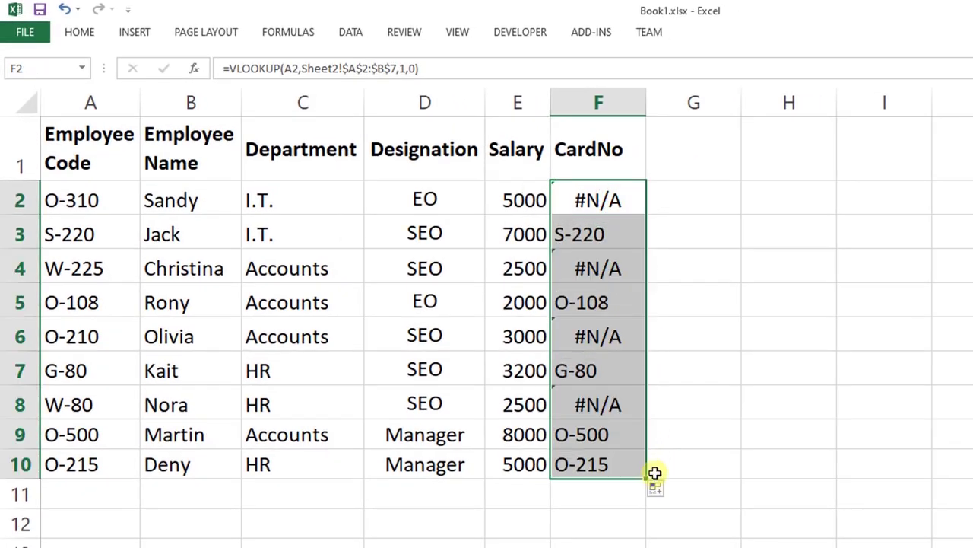
{"action": "left_click", "coordinate": [590, 244]}
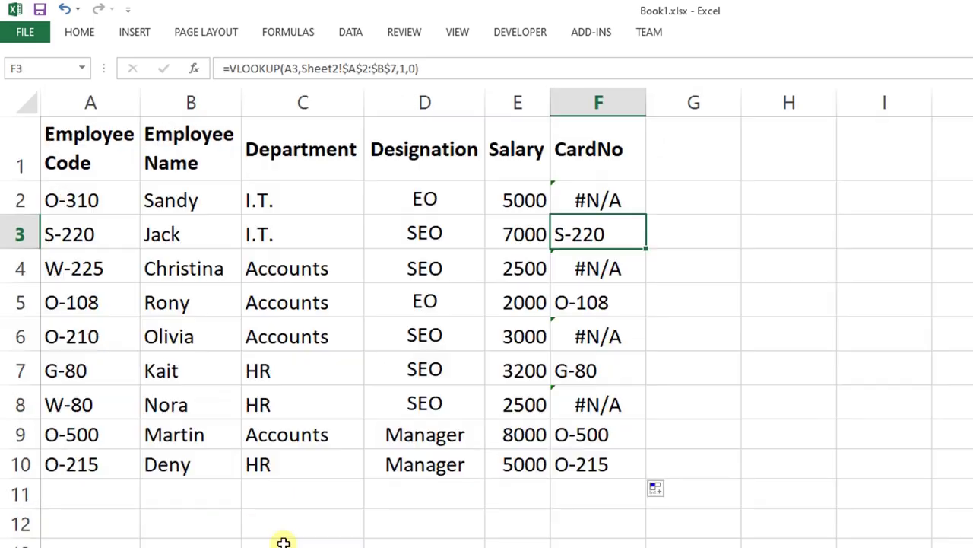
Change the column index in F2's formula from 1 to 2.
{"action": "left_click", "coordinate": [587, 200]}
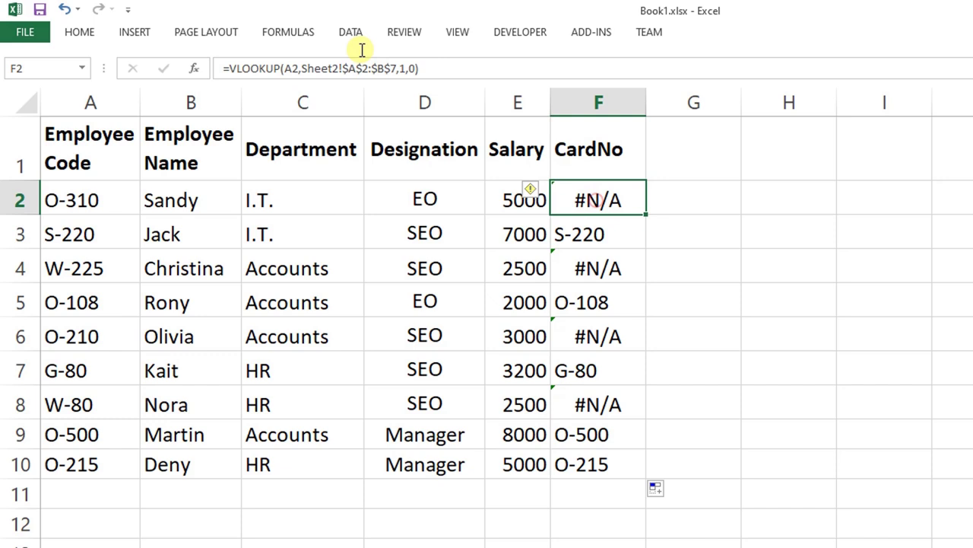
{"action": "left_click", "coordinate": [407, 68]}
{"action": "left_click", "coordinate": [404, 69]}
{"action": "key", "text": "BackSpace"}
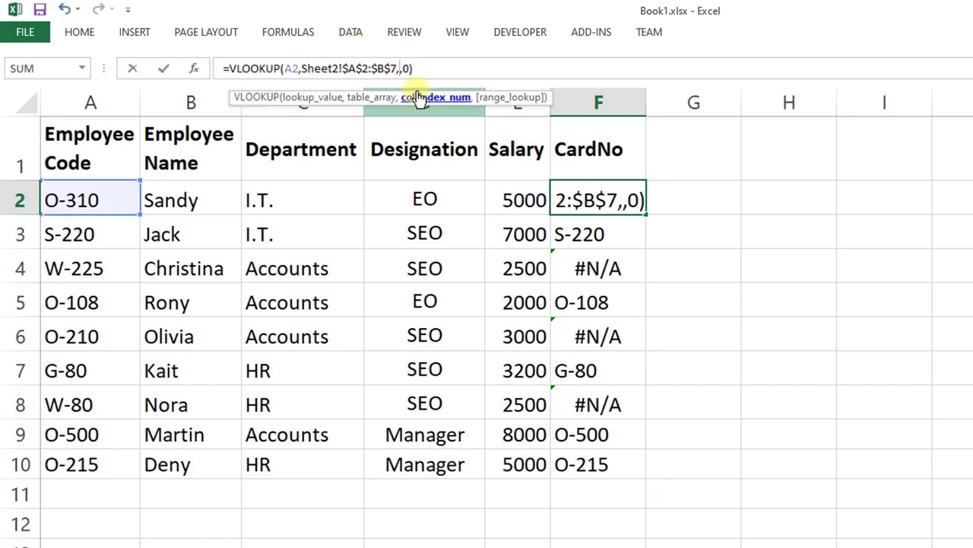
{"action": "type", "text": "2"}
{"action": "key", "text": "Return"}
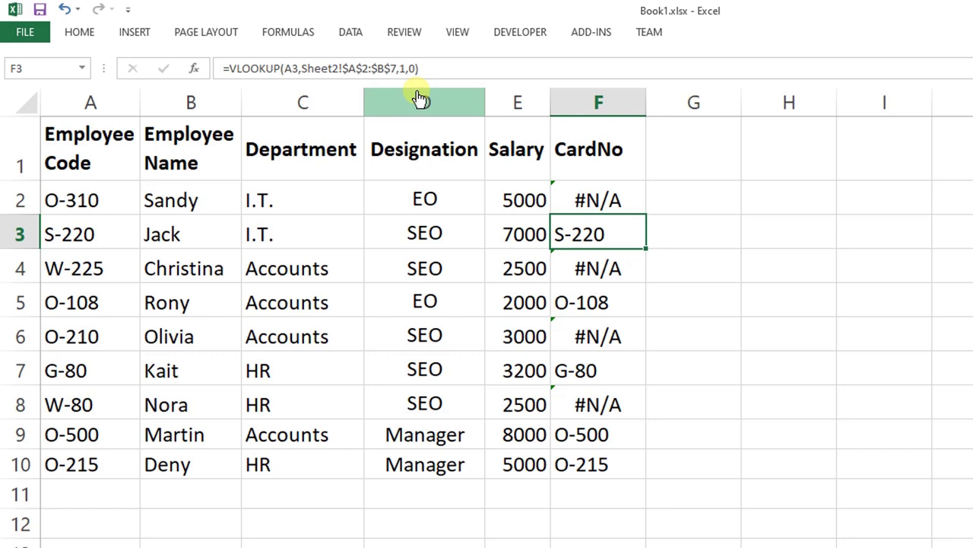
Copy the corrected formula down to F10 and compare F3 with code S-220.
{"action": "left_click", "coordinate": [634, 199]}
{"action": "left_click_drag", "start_coordinate": [646, 213], "coordinate": [639, 472]}
{"action": "left_click", "coordinate": [636, 239]}
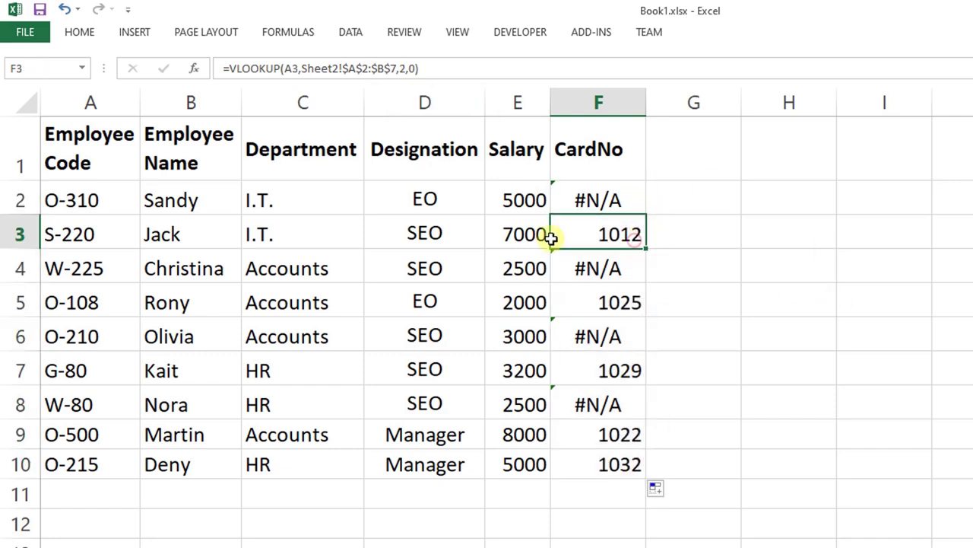
{"action": "left_click", "coordinate": [81, 238]}
{"action": "left_click", "coordinate": [592, 234]}
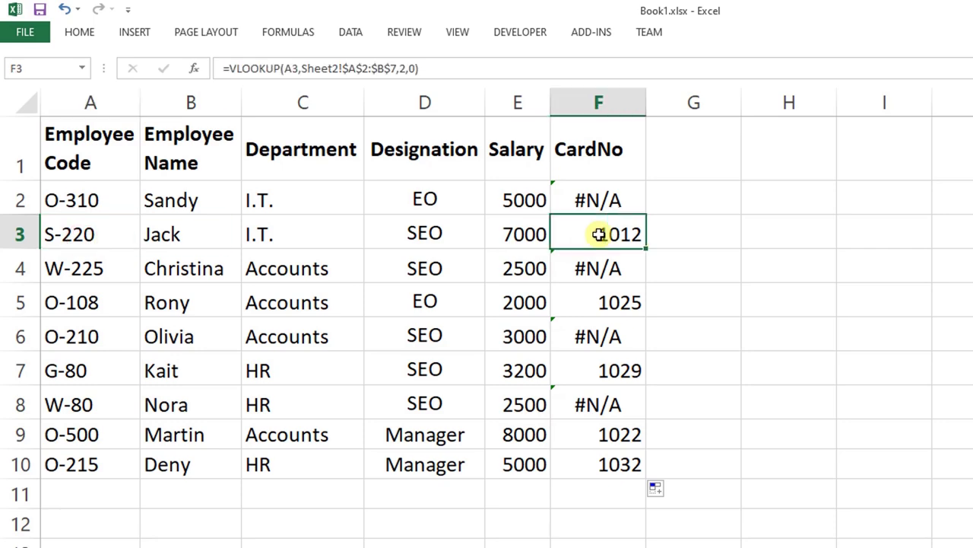